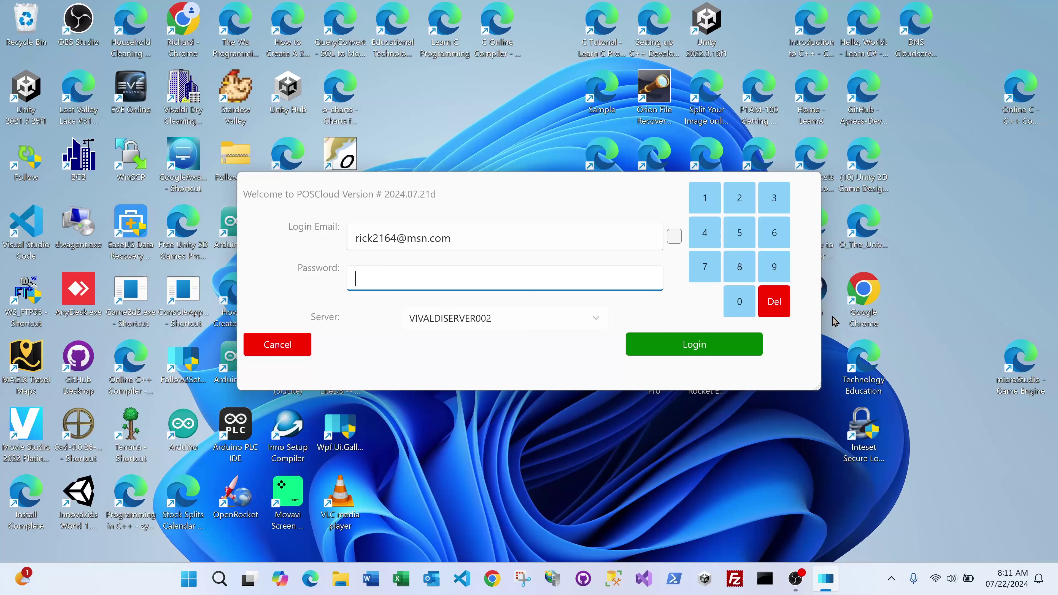
# Step: Sign in with the manager password, retrying after the invalid-login error
pyautogui.write('****')
pyautogui.click(676, 346)
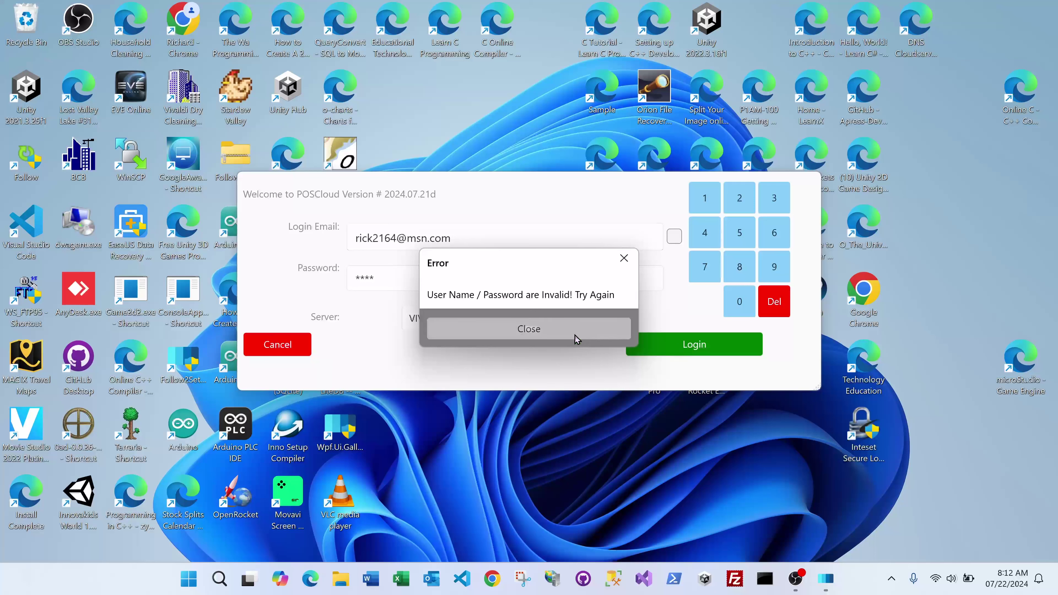
pyautogui.click(575, 336)
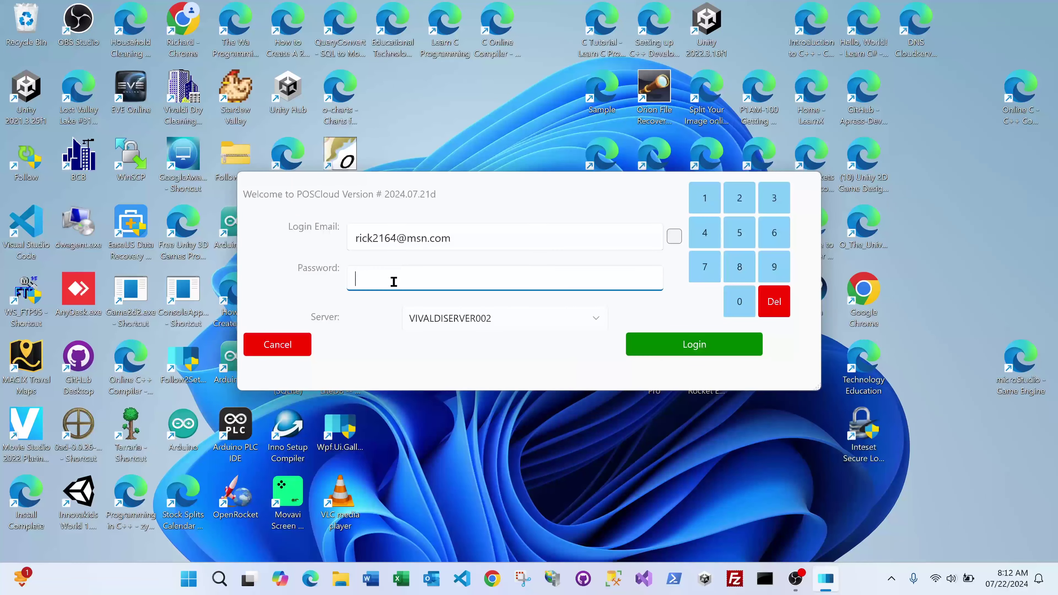
pyautogui.write('****')
pyautogui.click(698, 347)
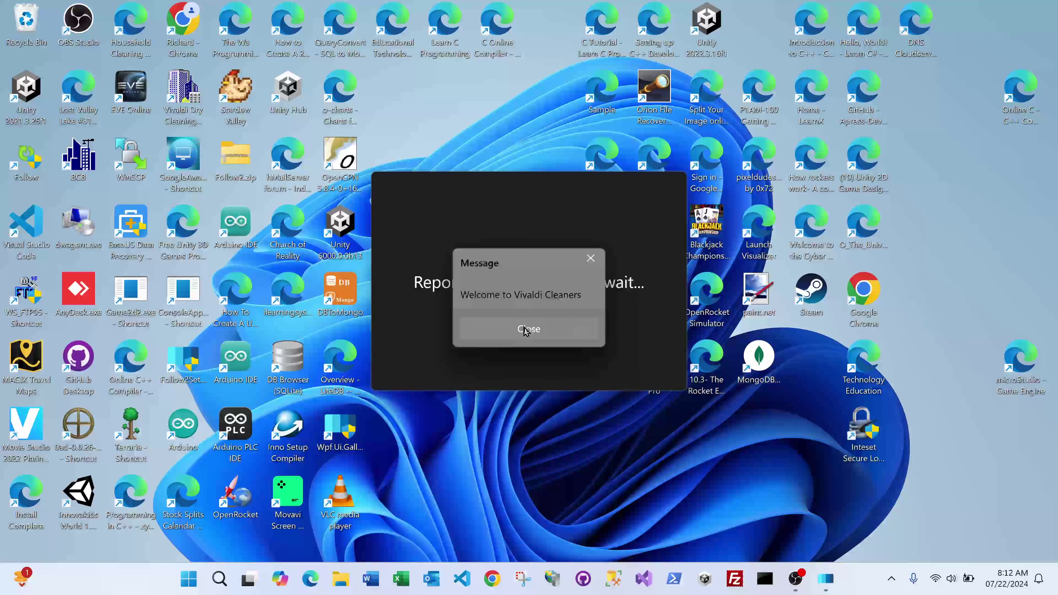
# Step: Dismiss the welcome message and log in at the counter with the PIN
pyautogui.click(529, 333)
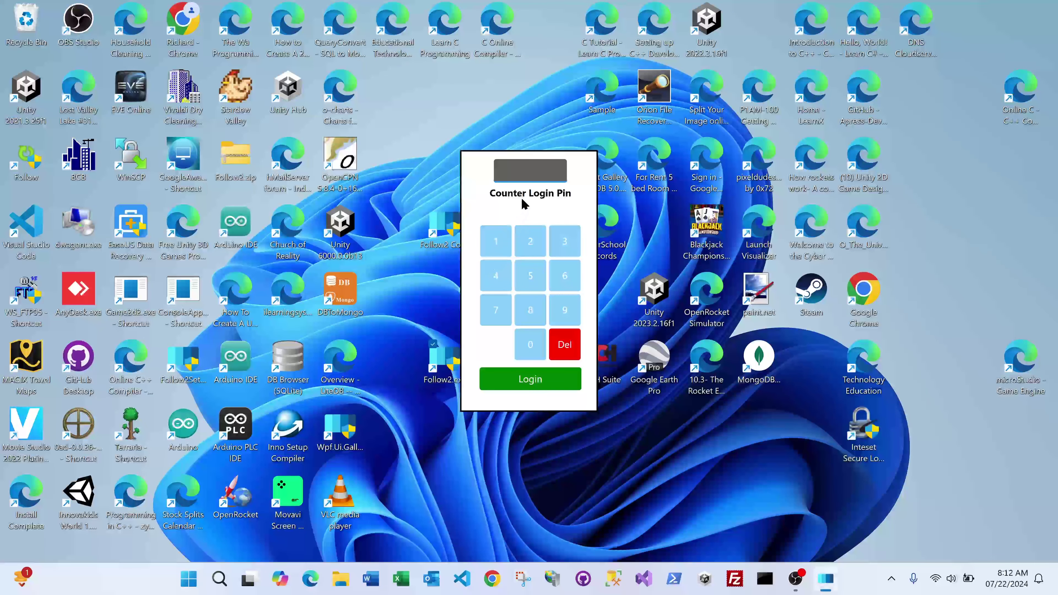
pyautogui.write('4****')
pyautogui.click(530, 379)
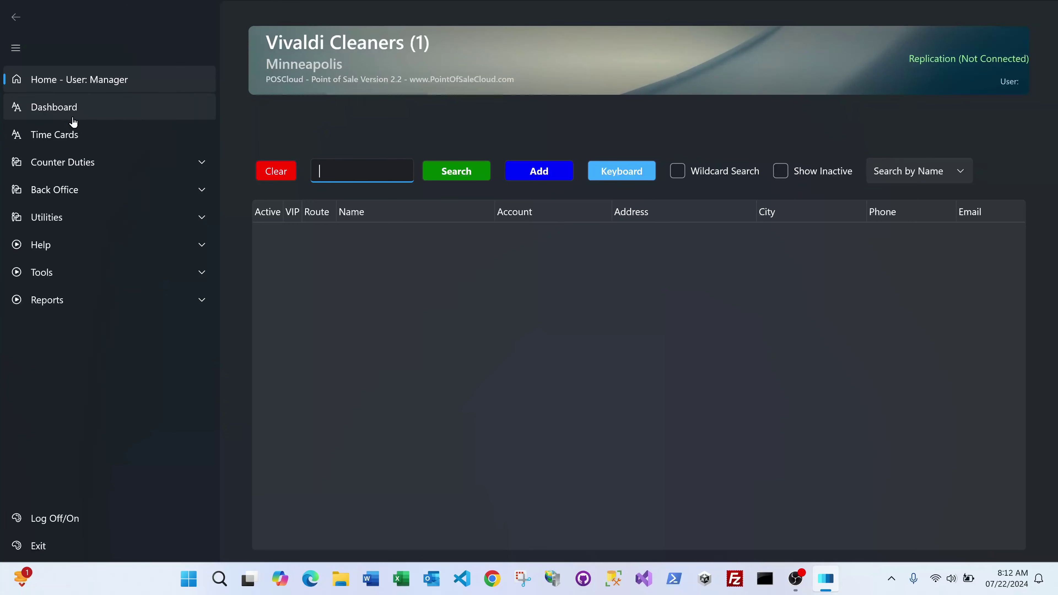
pyautogui.click(68, 172)
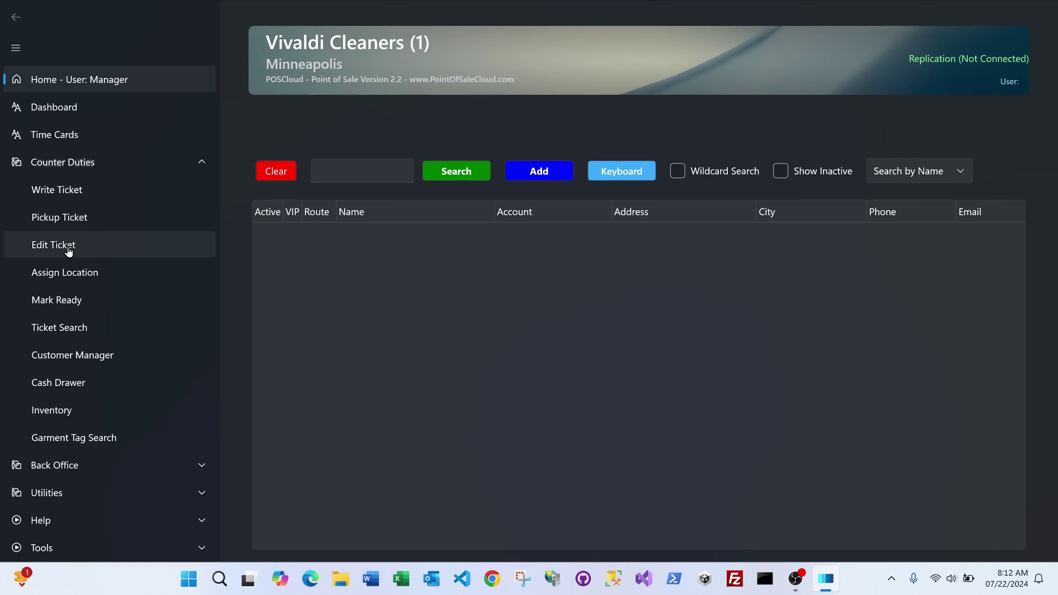
pyautogui.click(79, 171)
pyautogui.click(74, 199)
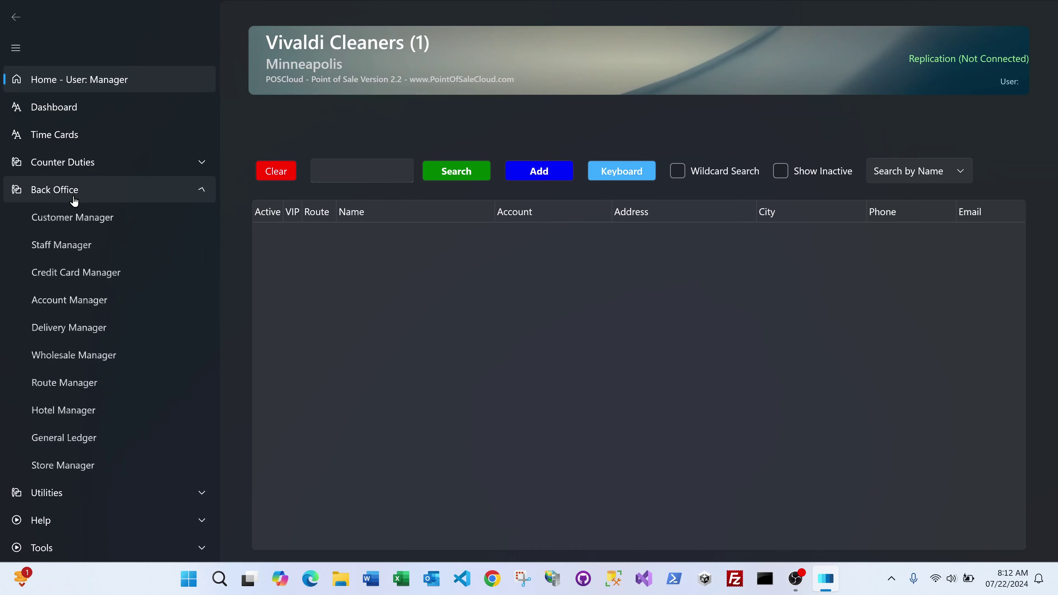
pyautogui.click(68, 247)
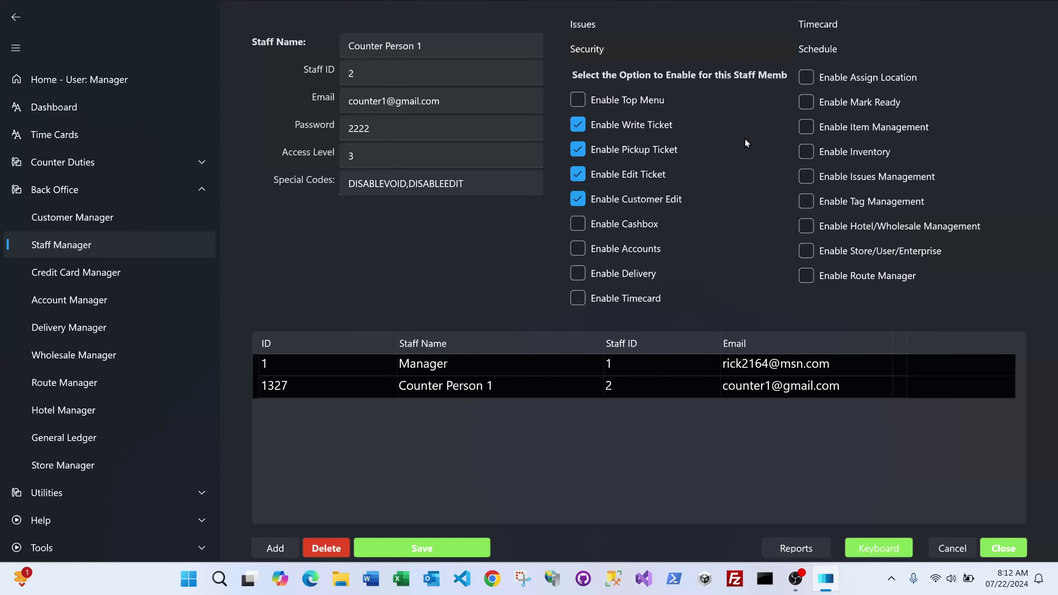
pyautogui.click(72, 84)
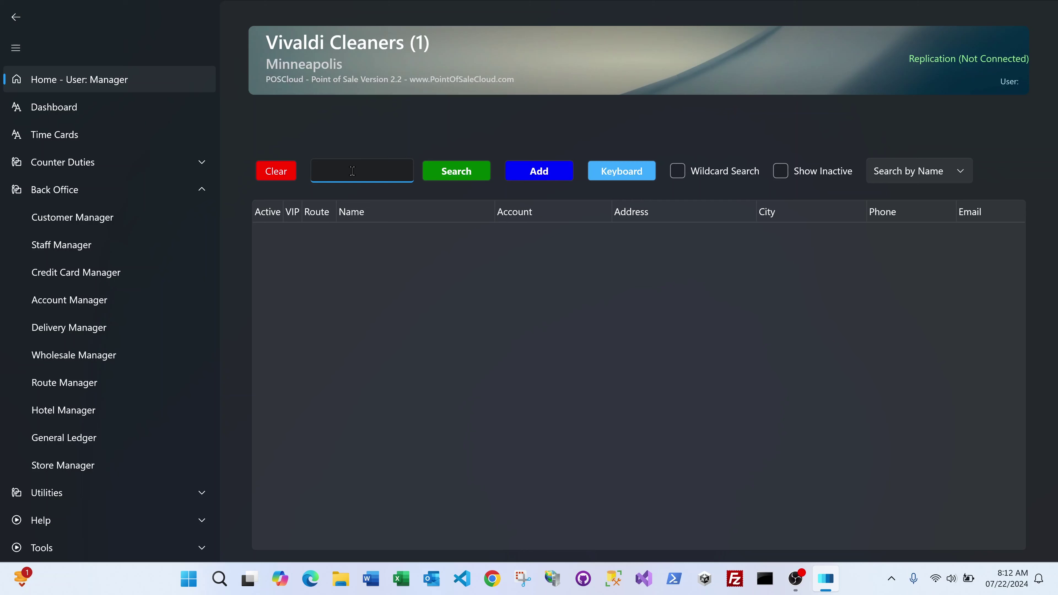
# Step: Search customers by name for 'test' and select the TEST CUSTOMER record
pyautogui.write('test')
pyautogui.click(464, 172)
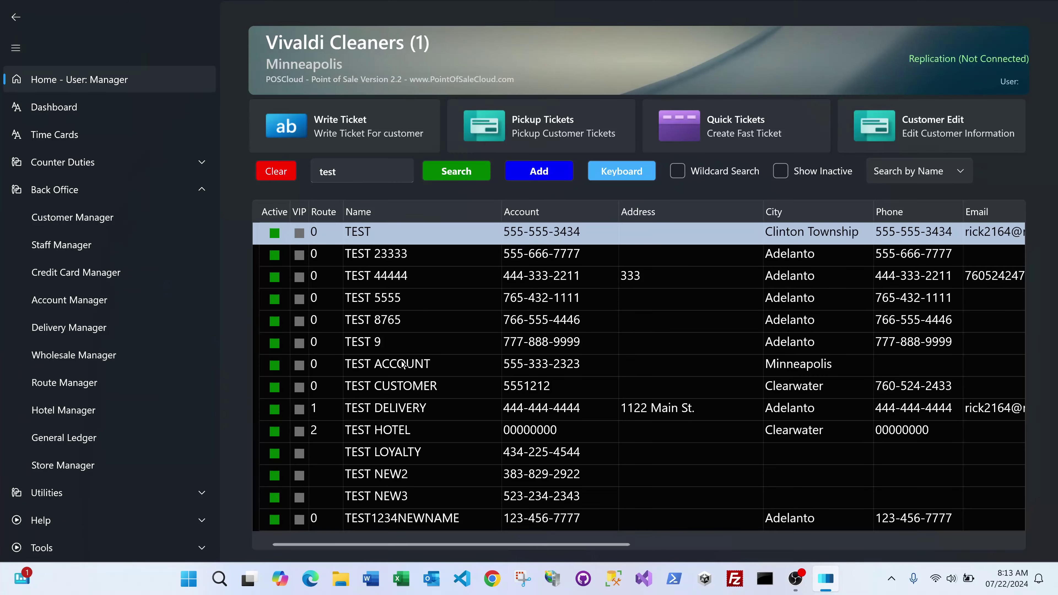
pyautogui.click(380, 386)
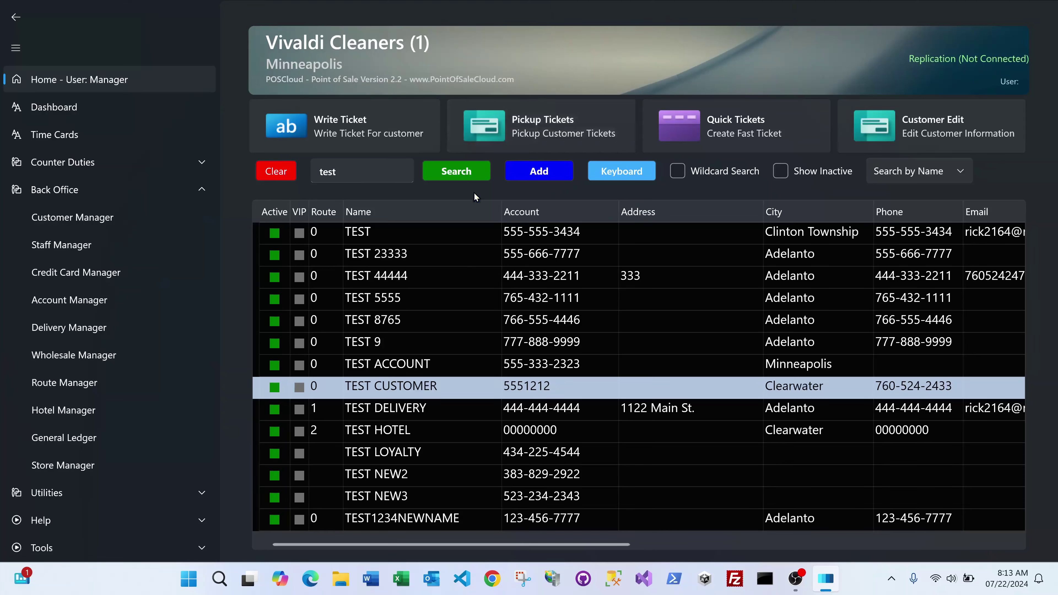
# Step: Open TEST CUSTOMER's pickup tickets and review the list down to ticket 200194
pyautogui.click(520, 117)
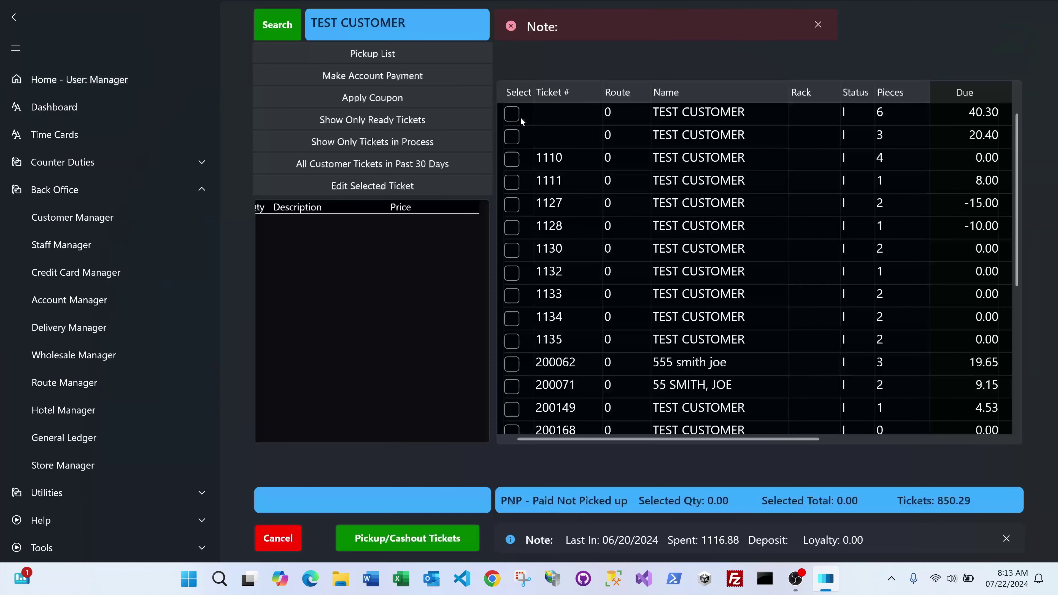
pyautogui.scroll(-4, 595, 257)
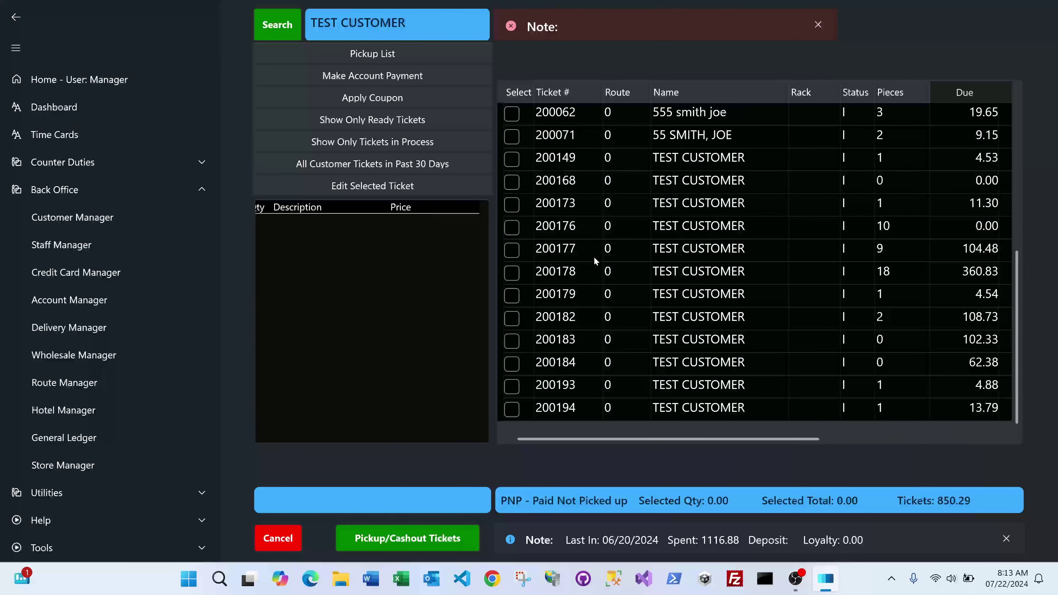
pyautogui.scroll(5, 575, 272)
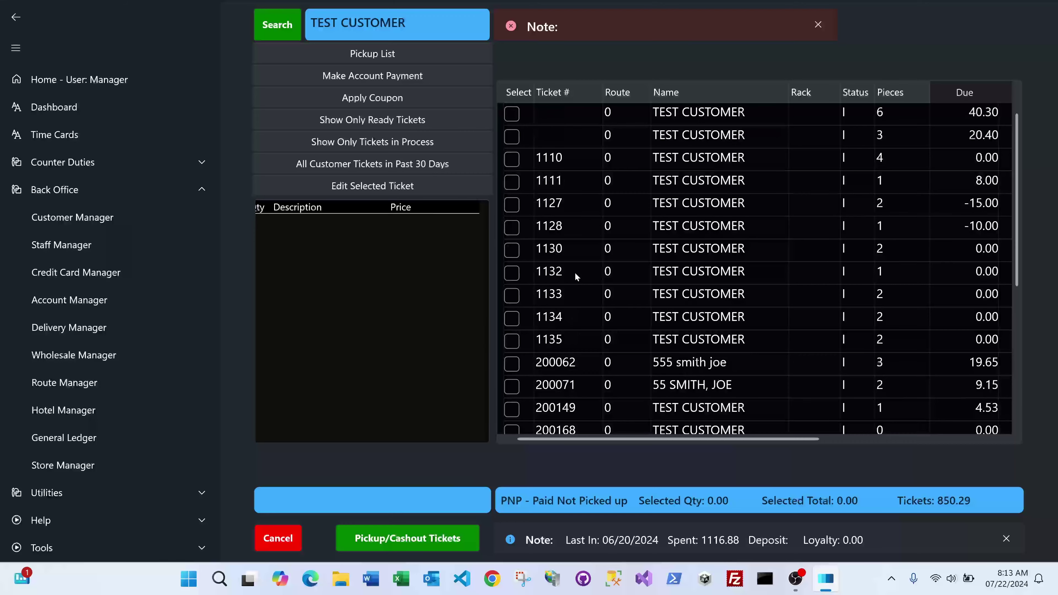
pyautogui.scroll(-4, 734, 254)
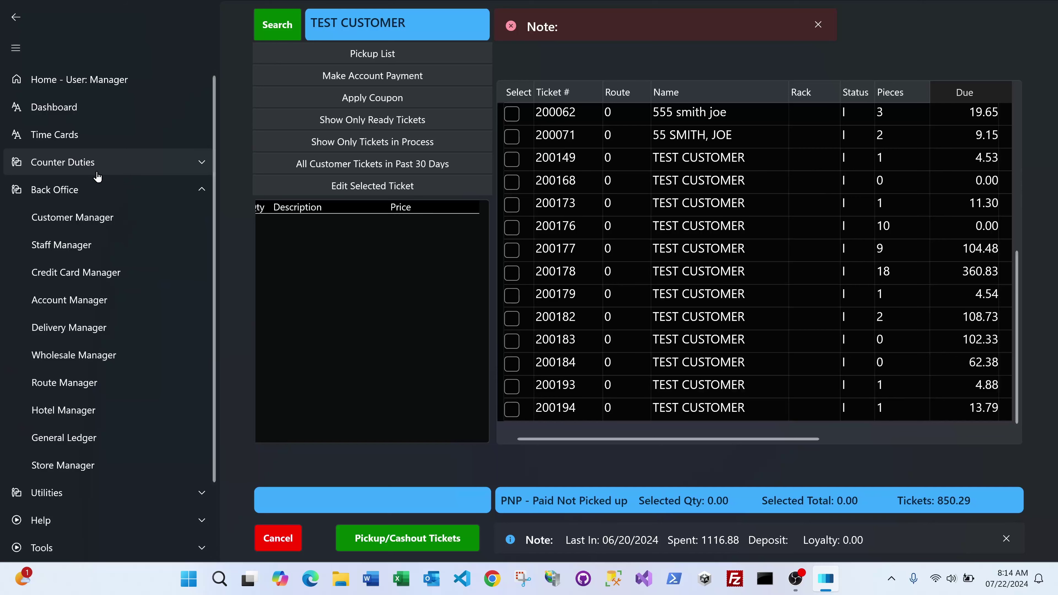
# Step: Go to the Dashboard and open the Mark Tickets Ready page
pyautogui.click(90, 116)
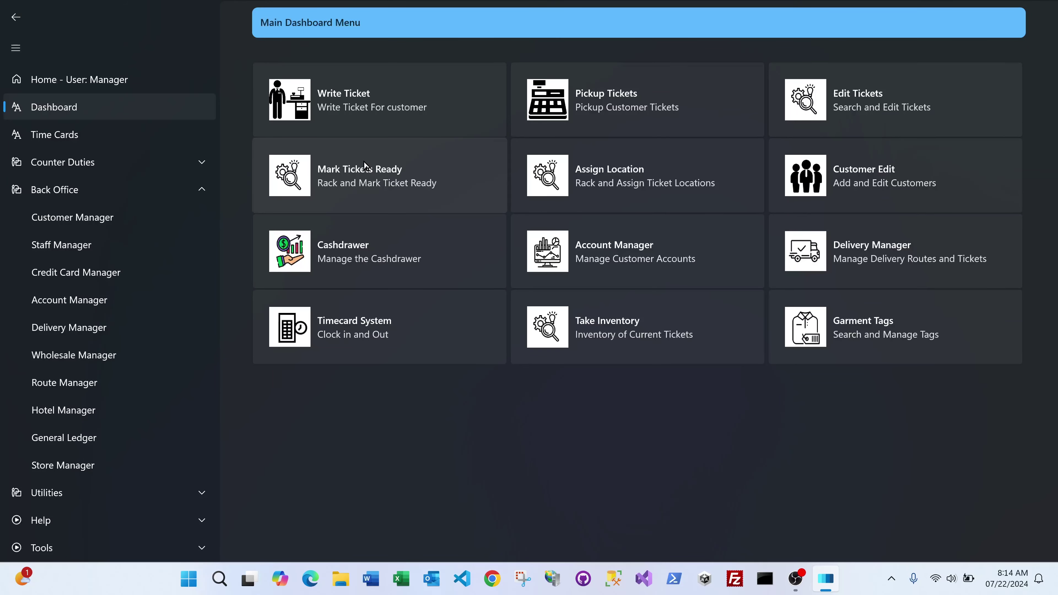
pyautogui.click(364, 175)
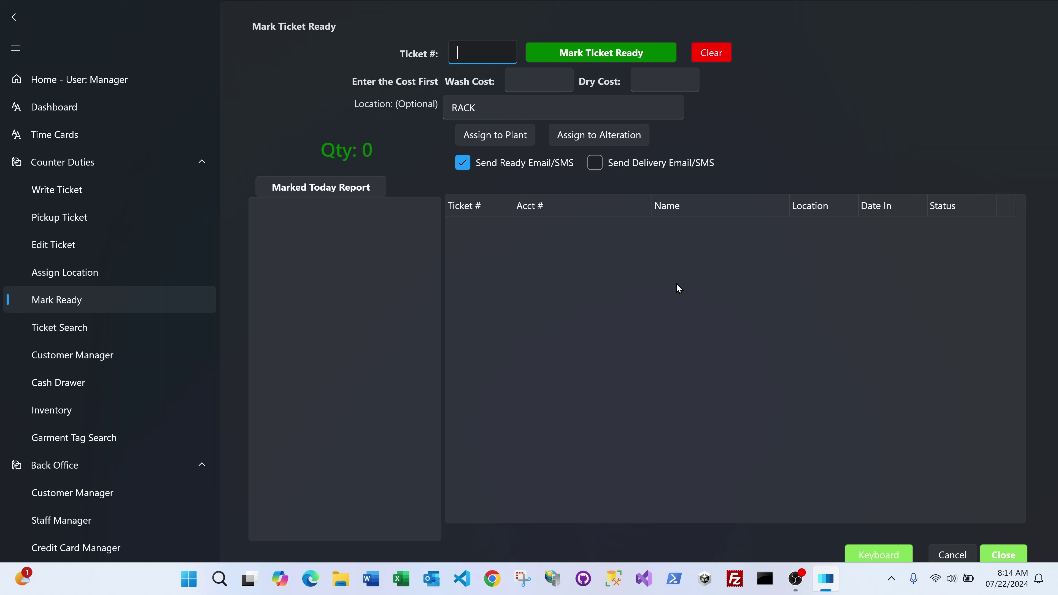
# Step: Enter ticket numbers 200193 and 200194 to mark both ready at RACK
pyautogui.write('200193')
pyautogui.press('Return')
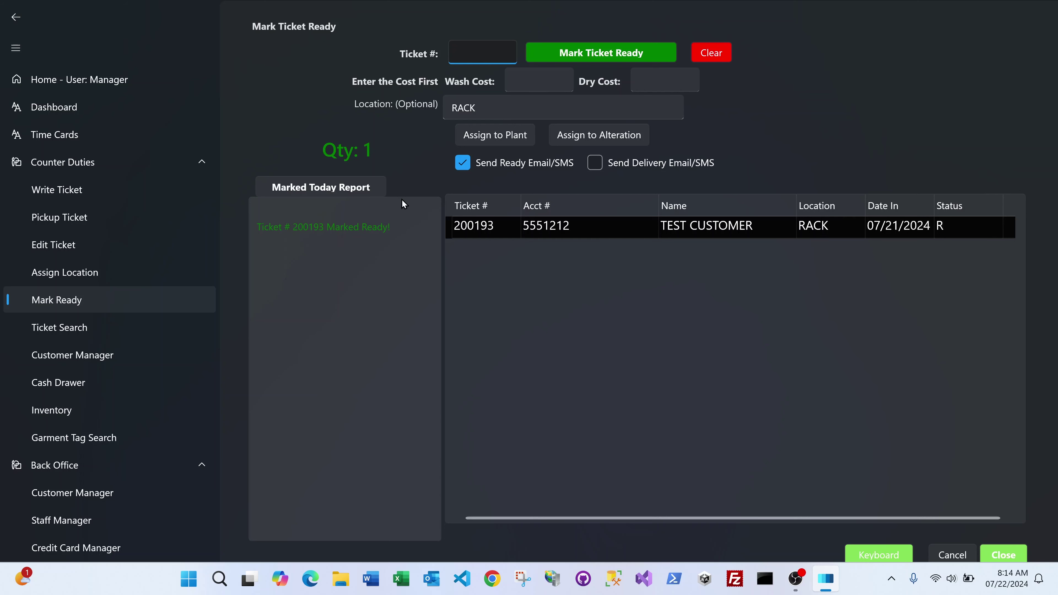
pyautogui.write('2')
pyautogui.press('BackSpace')
pyautogui.write('2001')
pyautogui.write('4')
pyautogui.press('Return')
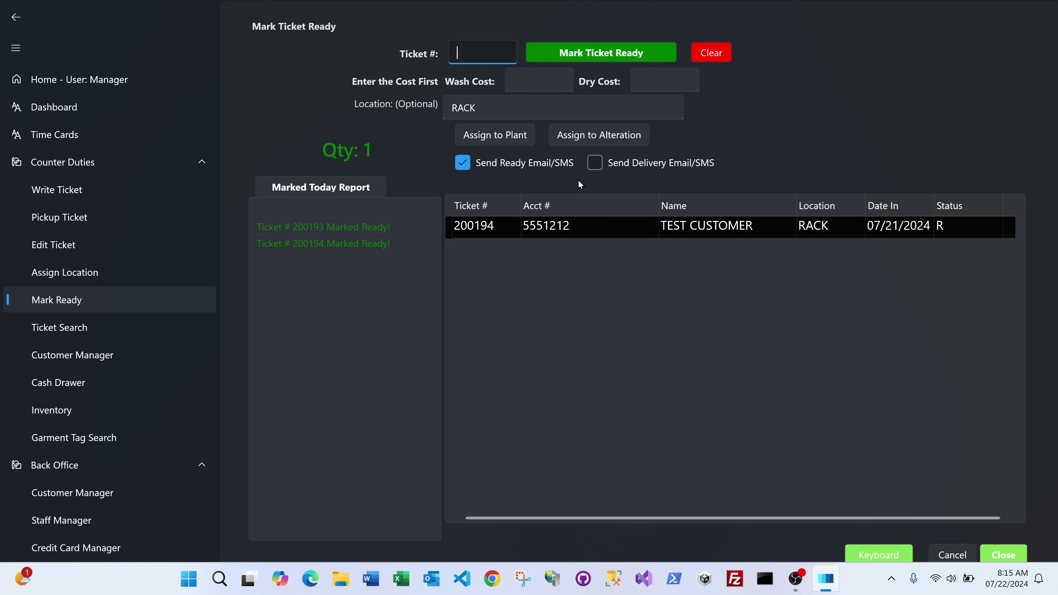
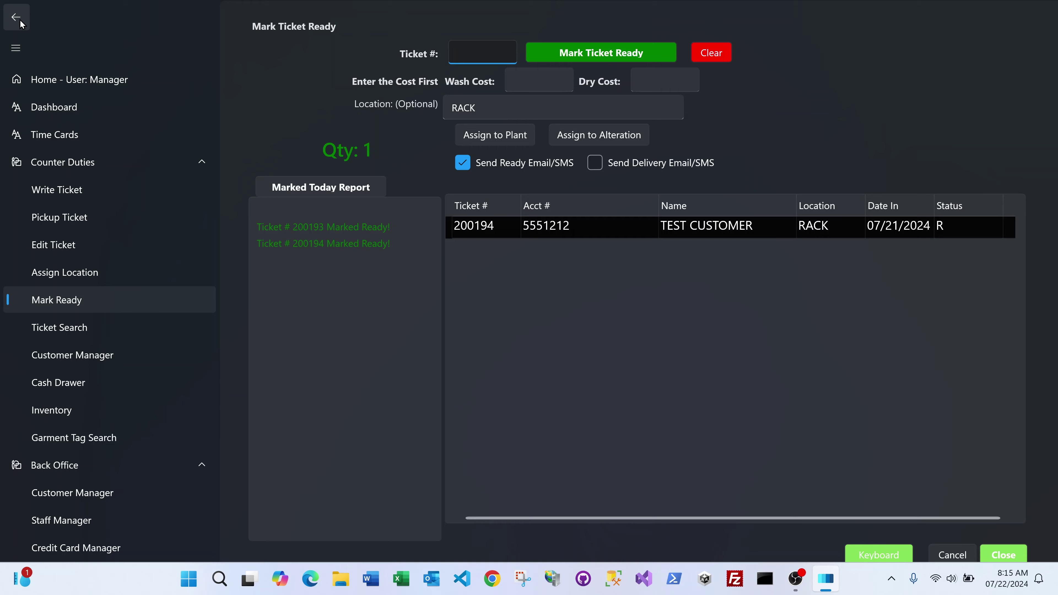
# Step: Return to Home, where the customer search results for 'test' are listed
pyautogui.click(67, 79)
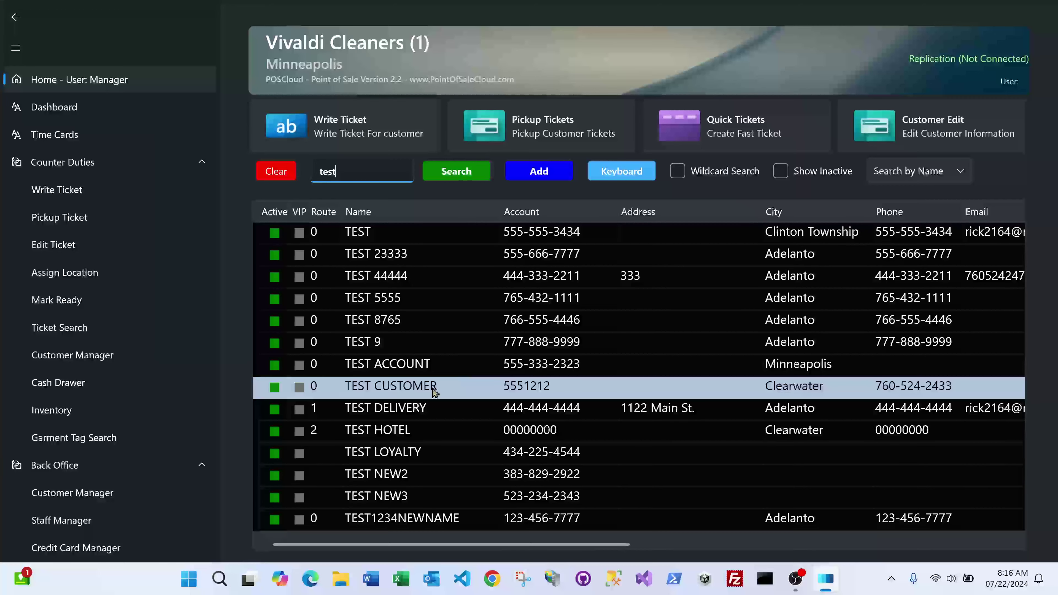
# Step: Open TEST CUSTOMER's pickup tickets and scroll to ready tickets 200193 and 200194 totalling 18.67
pyautogui.click(507, 124)
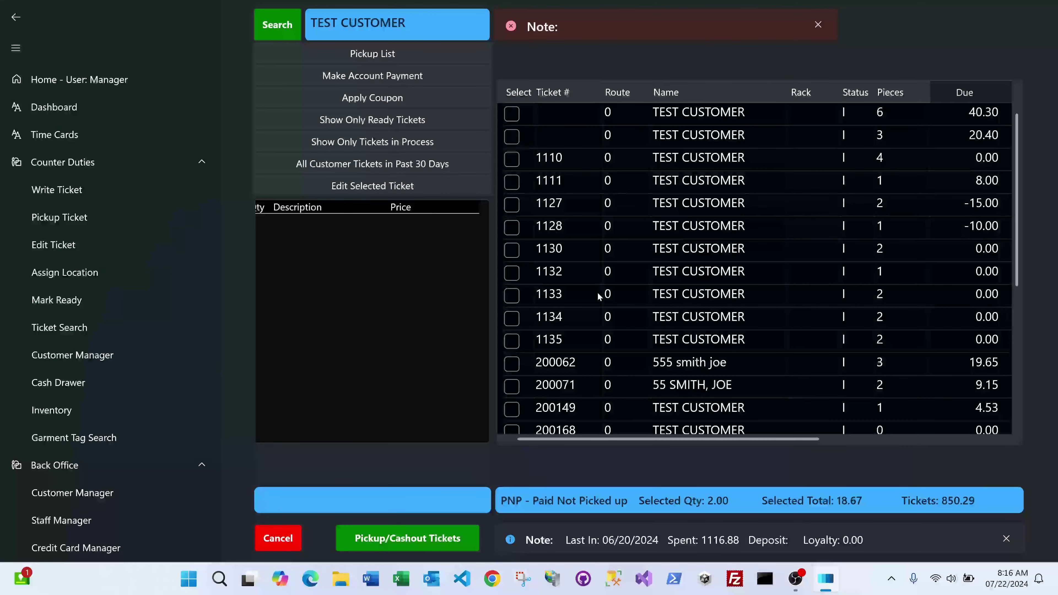
pyautogui.scroll(-5, 596, 298)
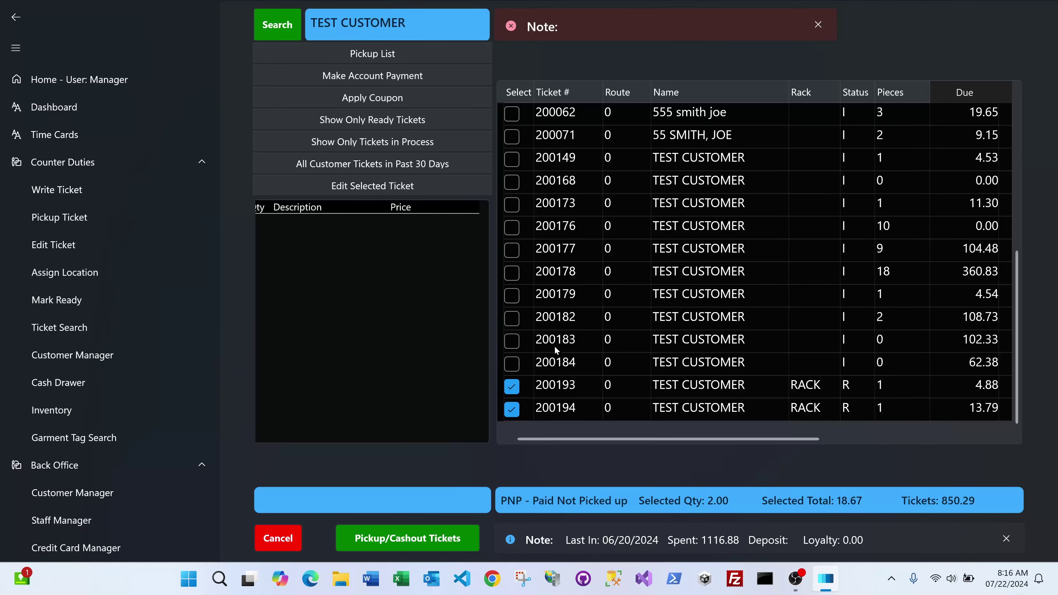
# Step: Assign ticket 200183 to location 454 and ticket 200182 to location 433
pyautogui.click(86, 273)
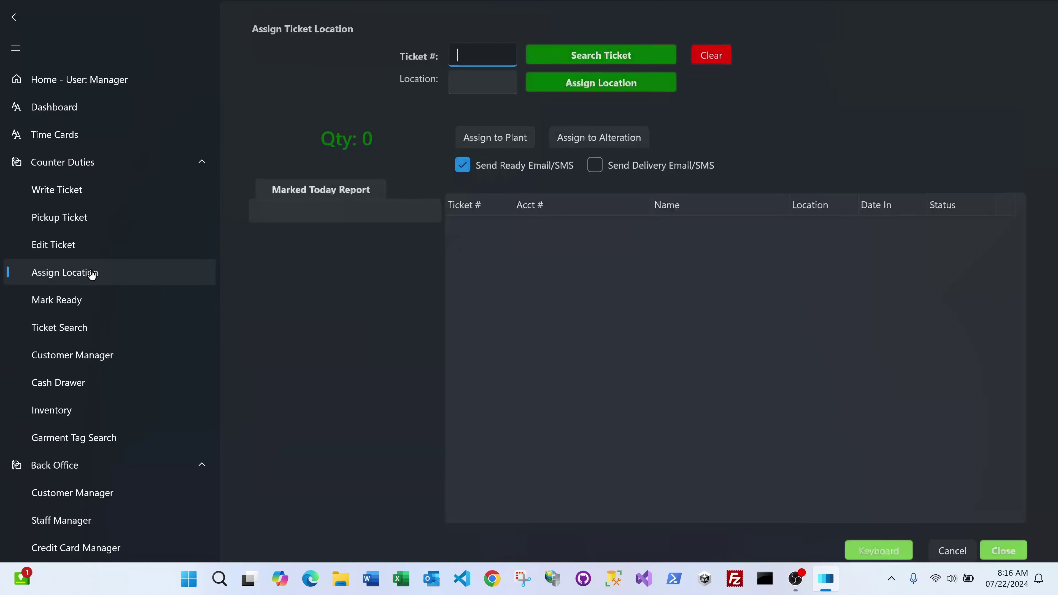
pyautogui.write('200')
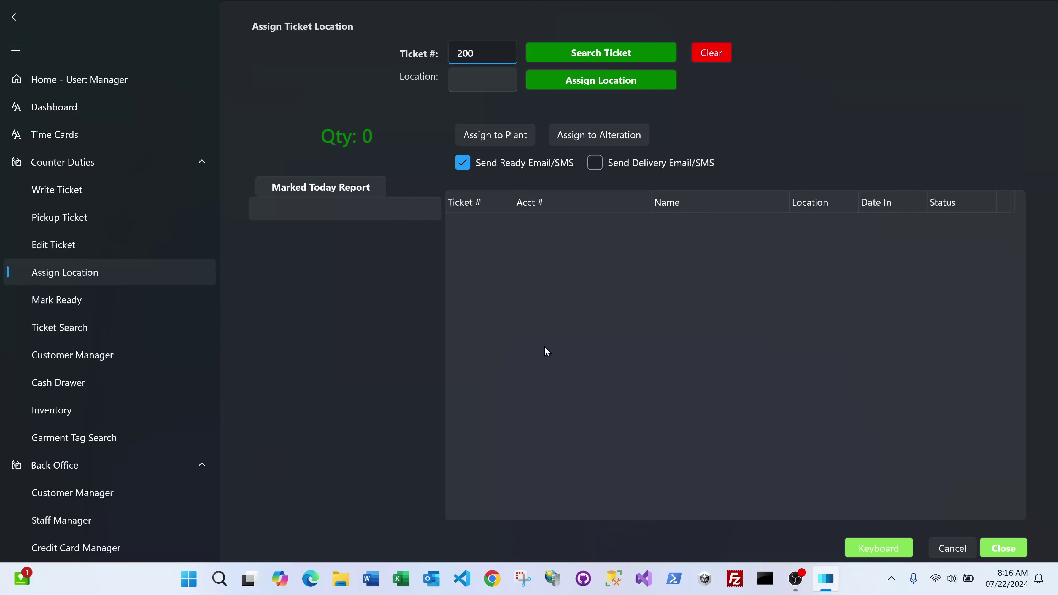
pyautogui.write('183')
pyautogui.press('Return')
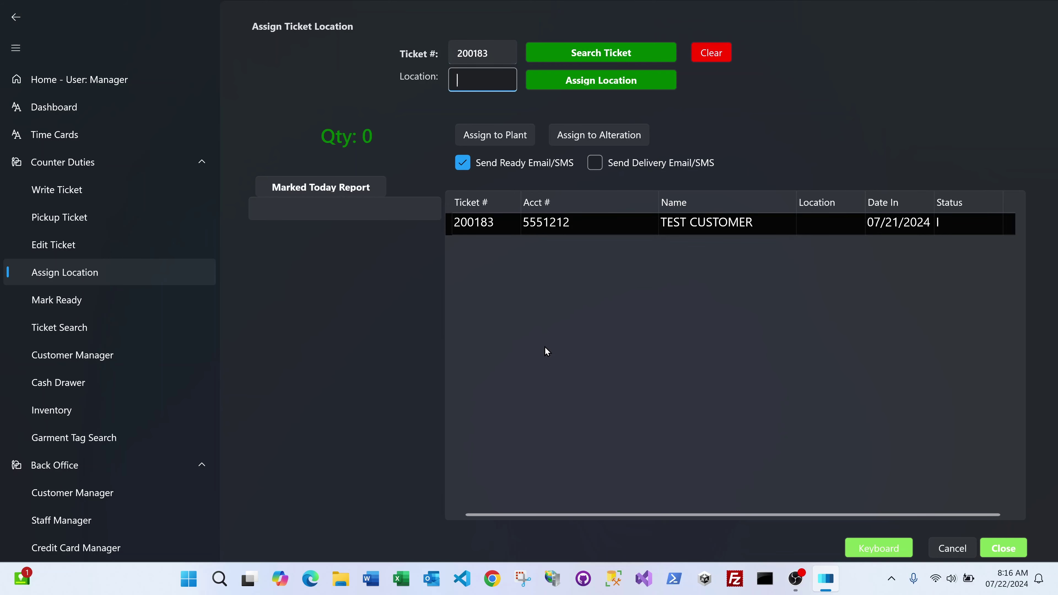
pyautogui.write('454')
pyautogui.press('Return')
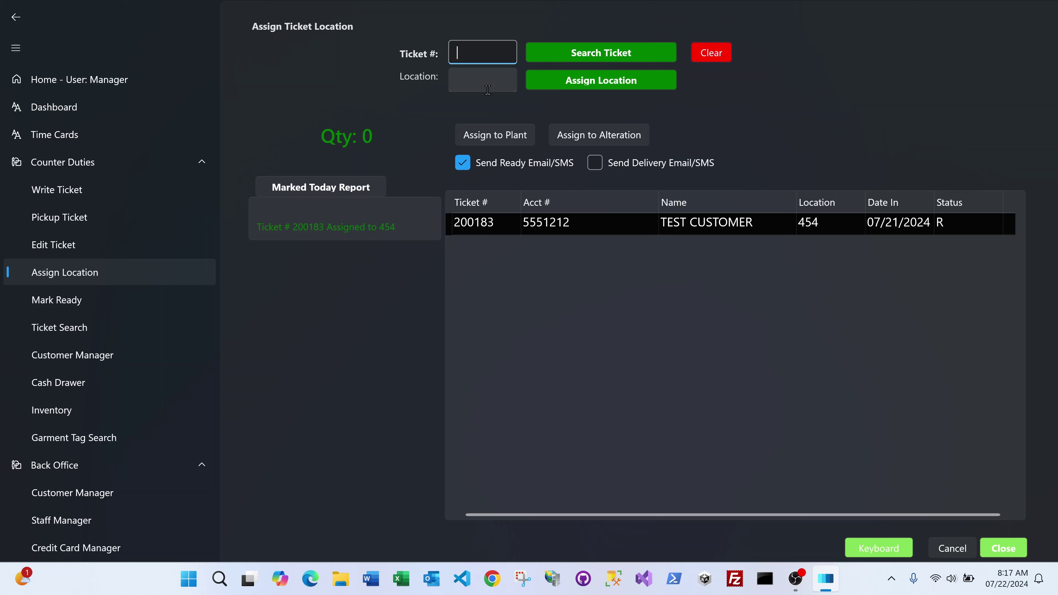
pyautogui.write('200182')
pyautogui.press('Return')
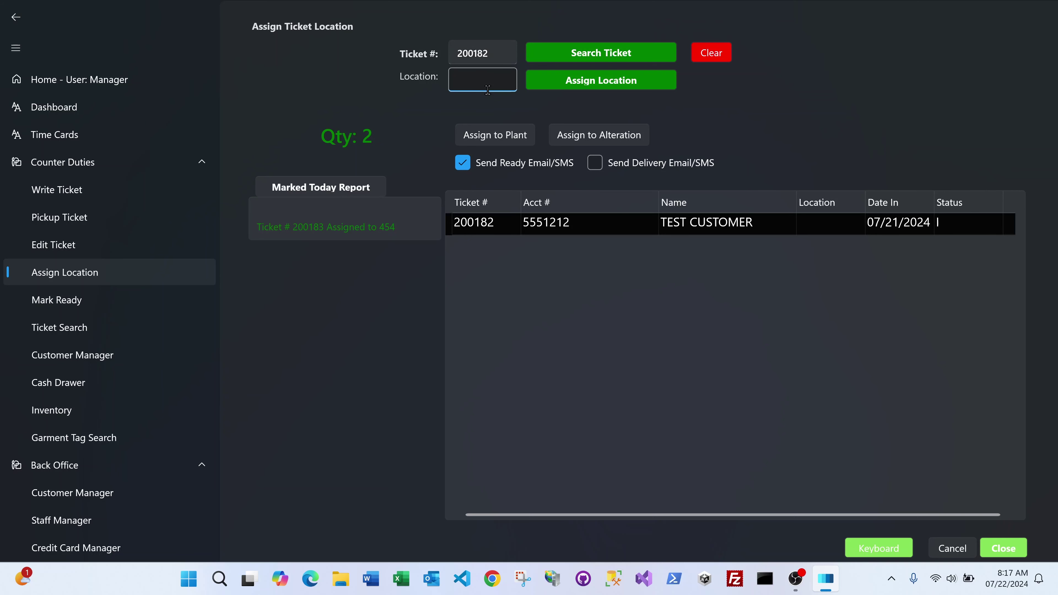
pyautogui.write('433')
pyautogui.press('Return')
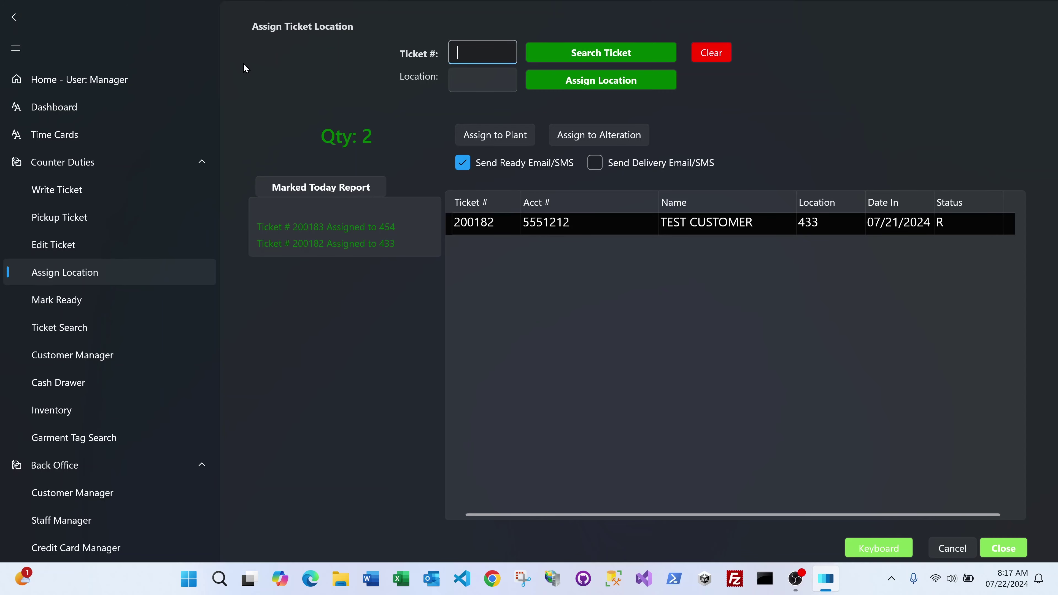
# Step: Go back to TEST CUSTOMER's pickup tickets and add ticket 200179 to the selection
pyautogui.click(62, 78)
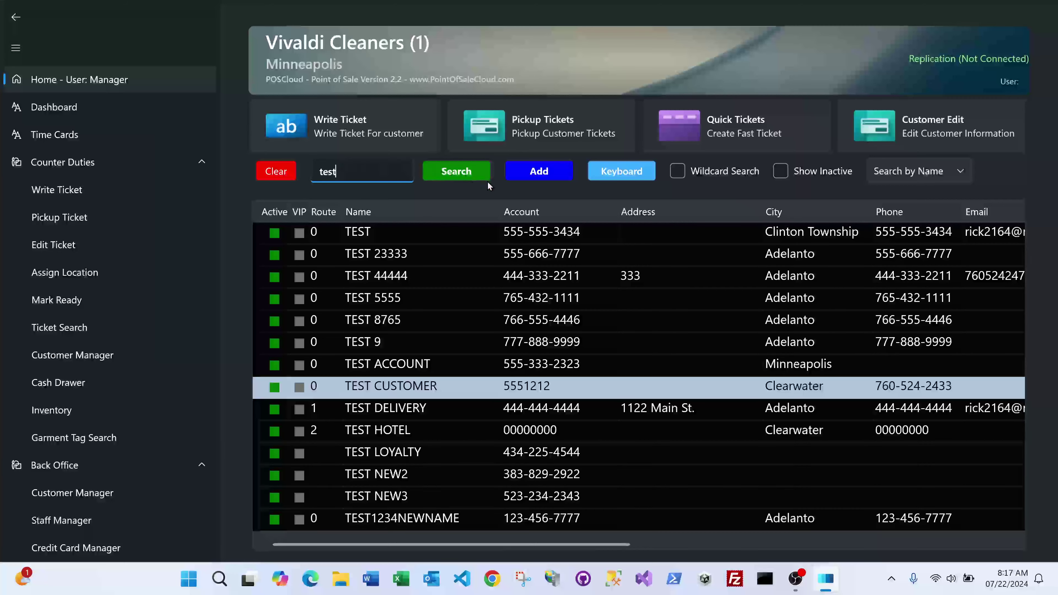
pyautogui.click(564, 125)
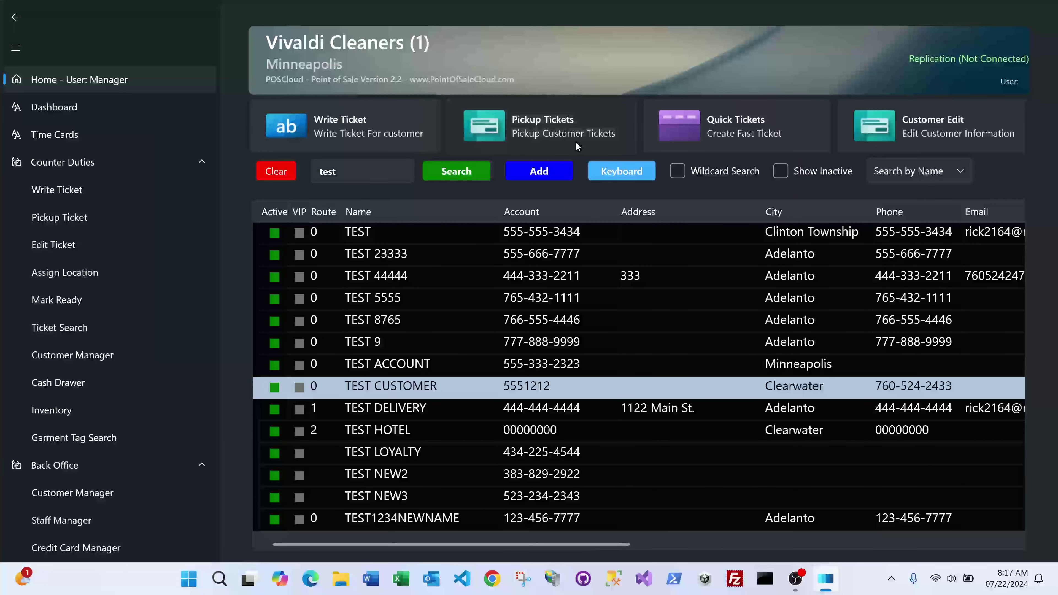
pyautogui.scroll(-5, 641, 272)
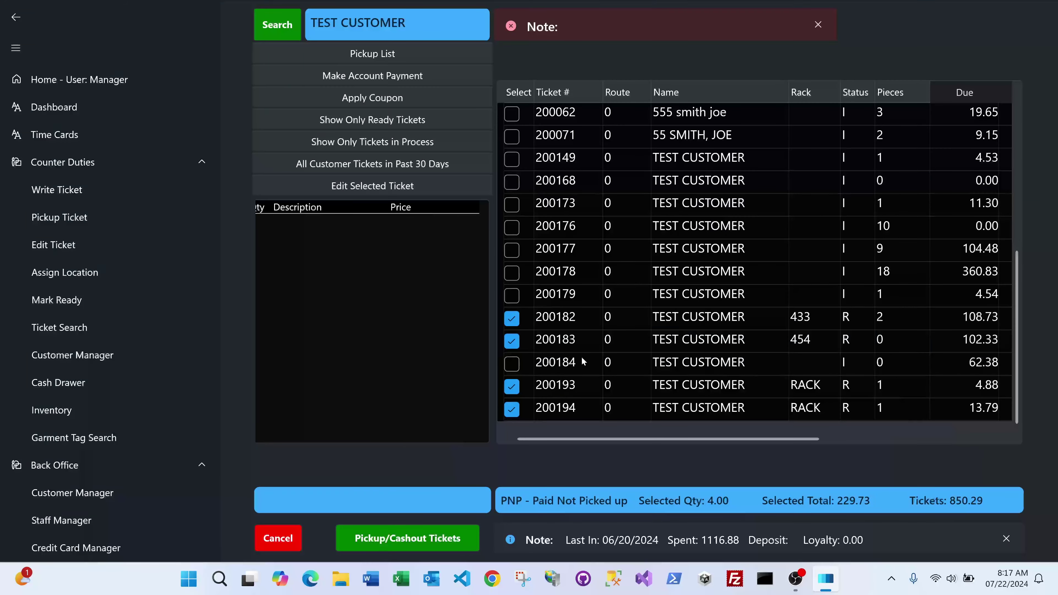
pyautogui.click(599, 298)
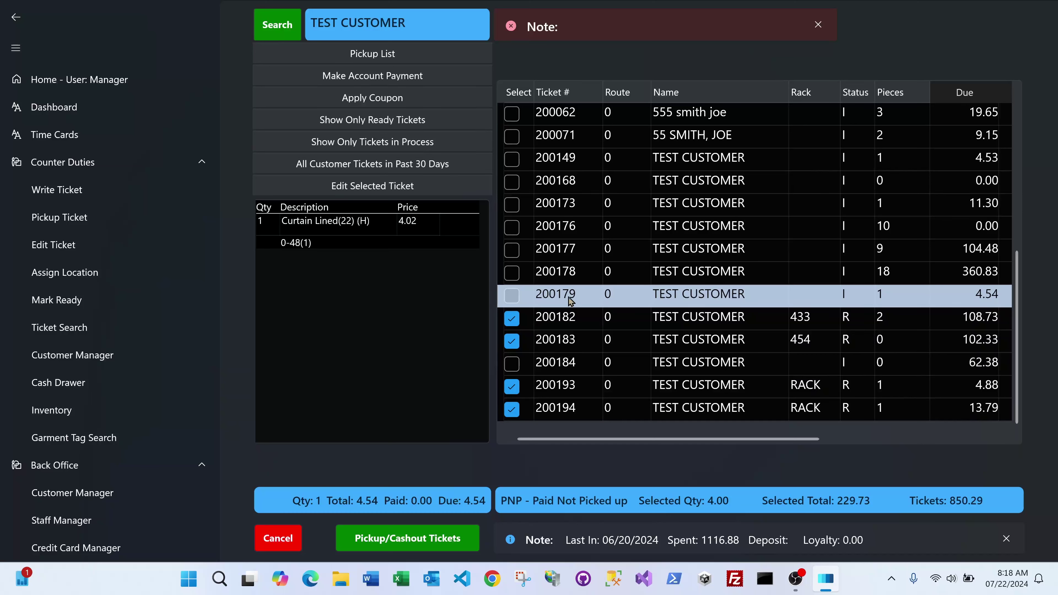
pyautogui.click(511, 295)
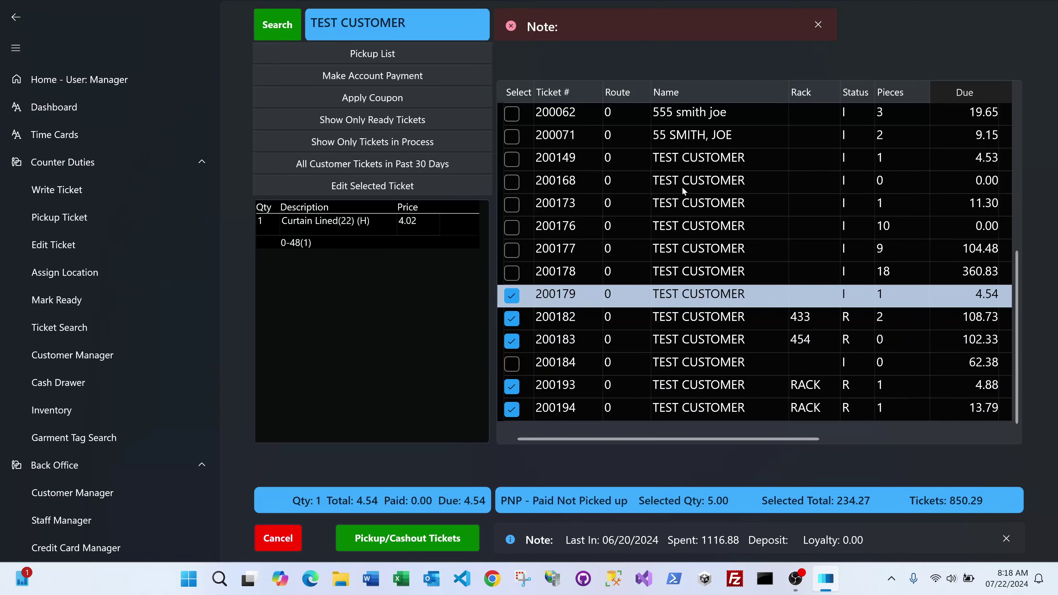
# Step: Preview the items on tickets 200168, 200176, 200178, 200183, 200193 and 200182
pyautogui.click(672, 188)
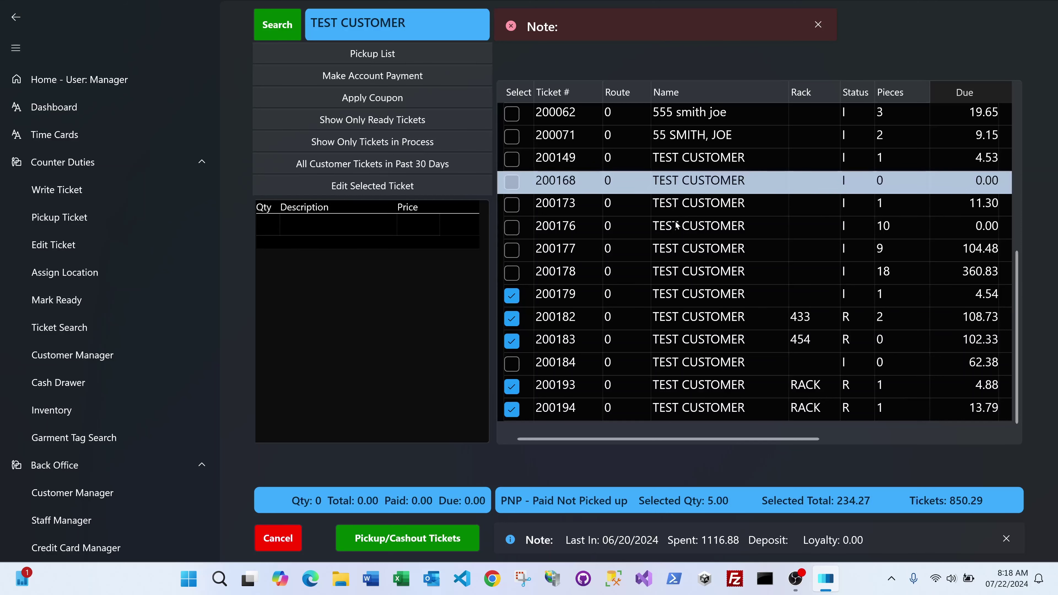
pyautogui.click(678, 228)
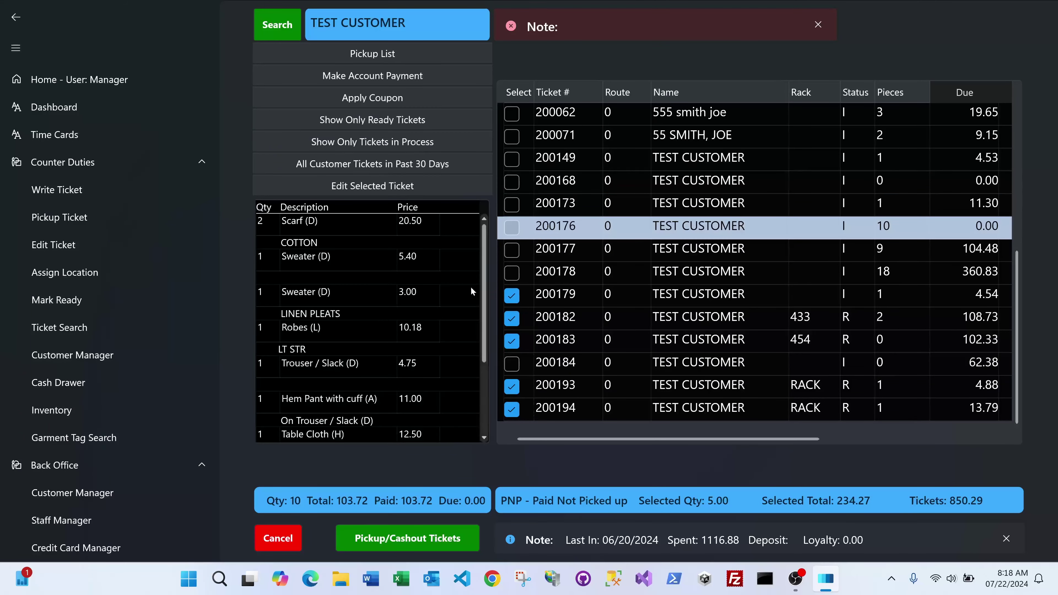
pyautogui.scroll(-3, 433, 294)
pyautogui.click(725, 268)
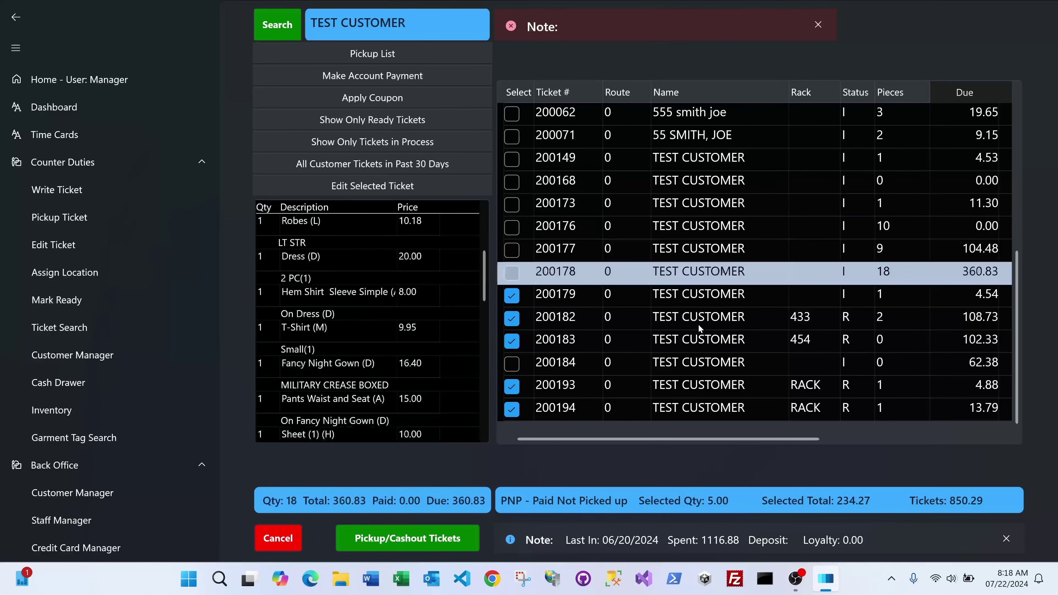
pyautogui.click(700, 340)
pyautogui.click(716, 392)
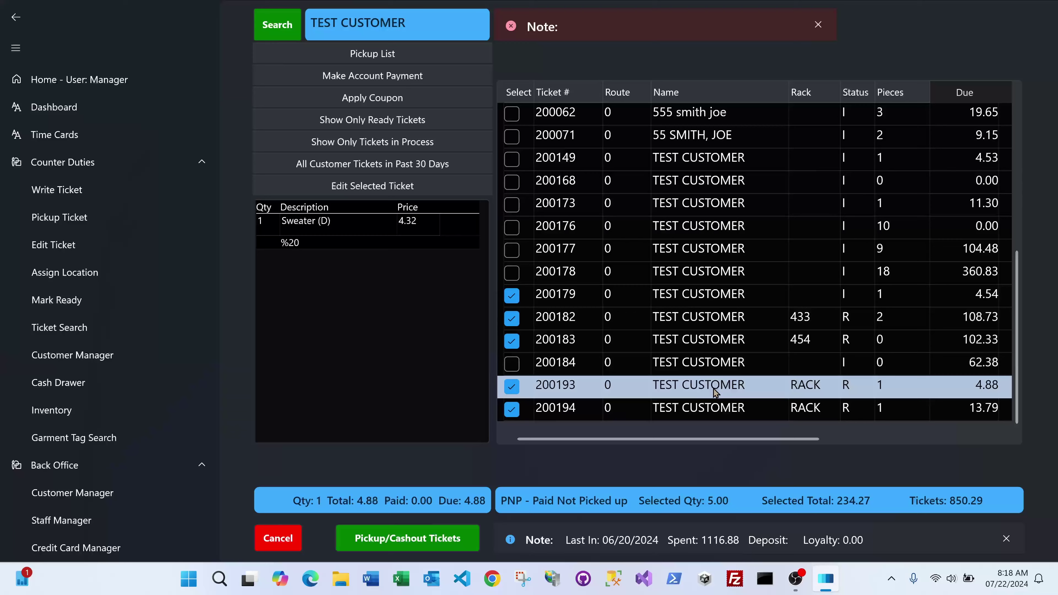
pyautogui.click(717, 315)
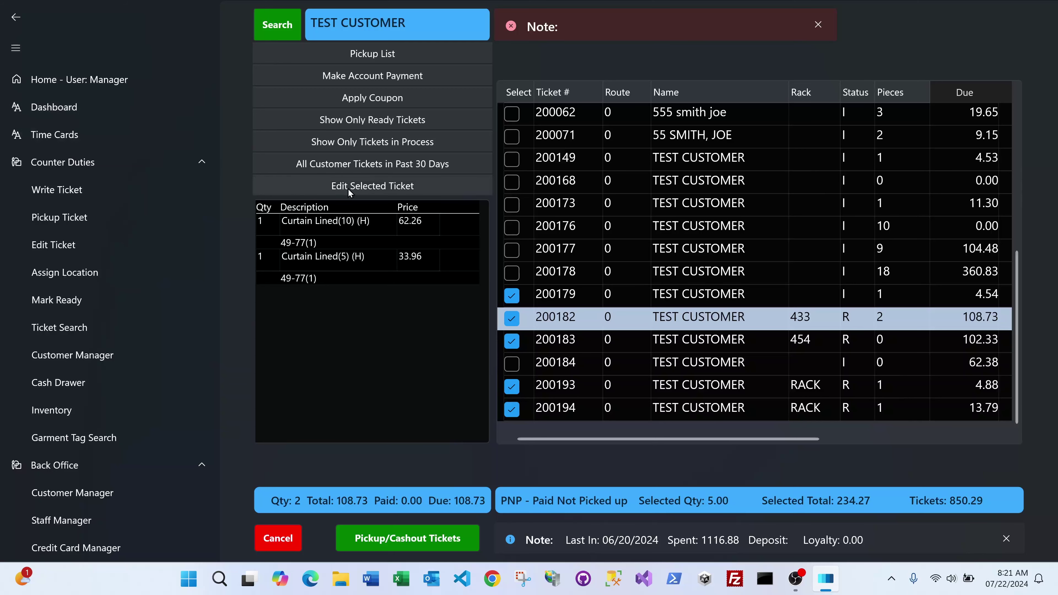
# Step: Open ticket 200182 for editing, then return to the pickup list showing 2 tickets totalling 121.00
pyautogui.click(365, 187)
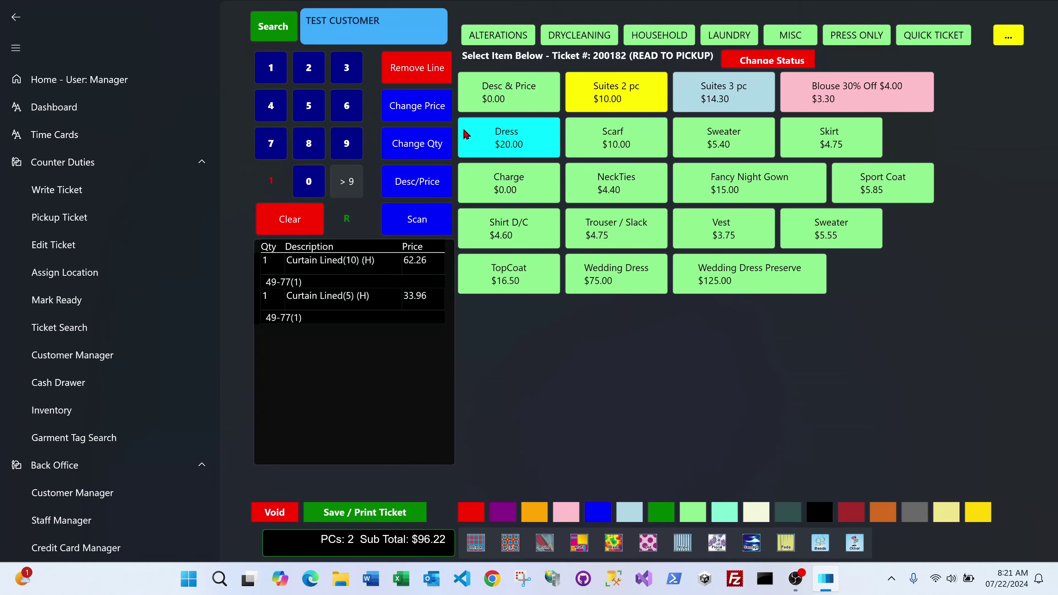
pyautogui.click(17, 18)
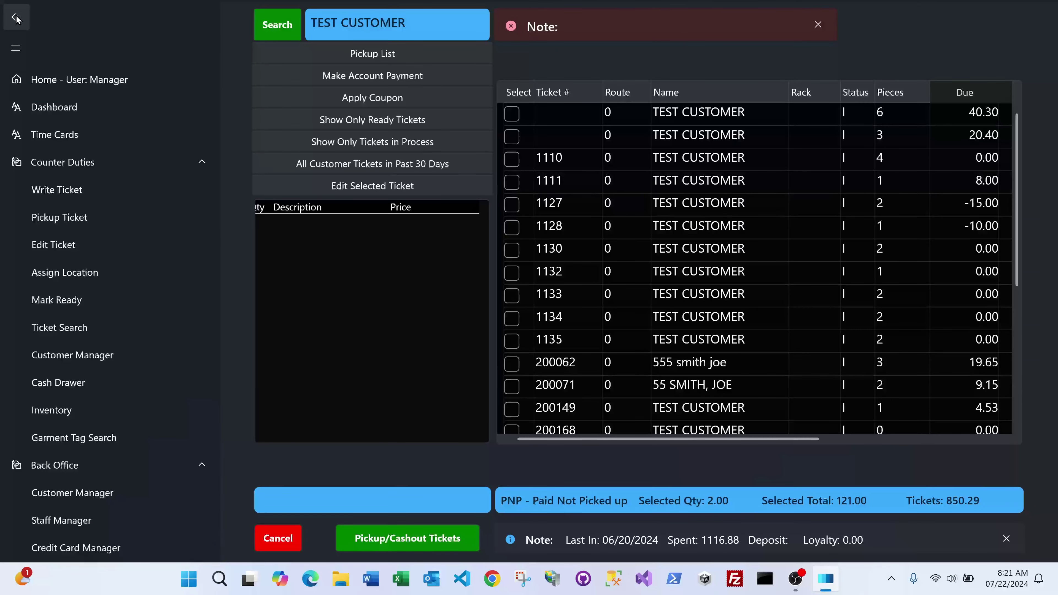
# Step: Check ticket 200182 and list all of the customer's tickets from the past 30 days
pyautogui.scroll(-5, 579, 268)
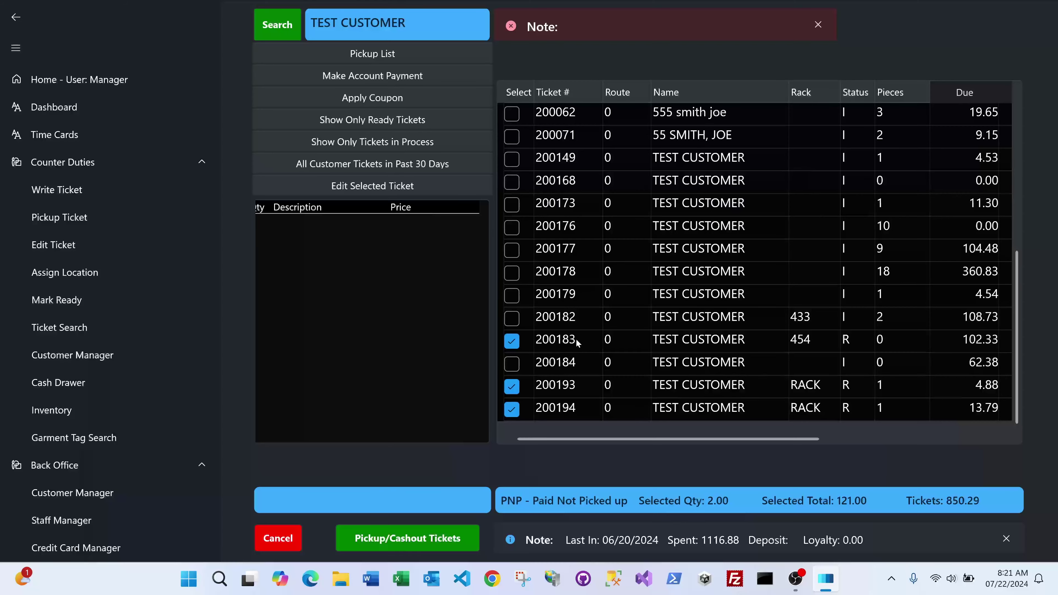
pyautogui.click(512, 319)
pyautogui.click(512, 319)
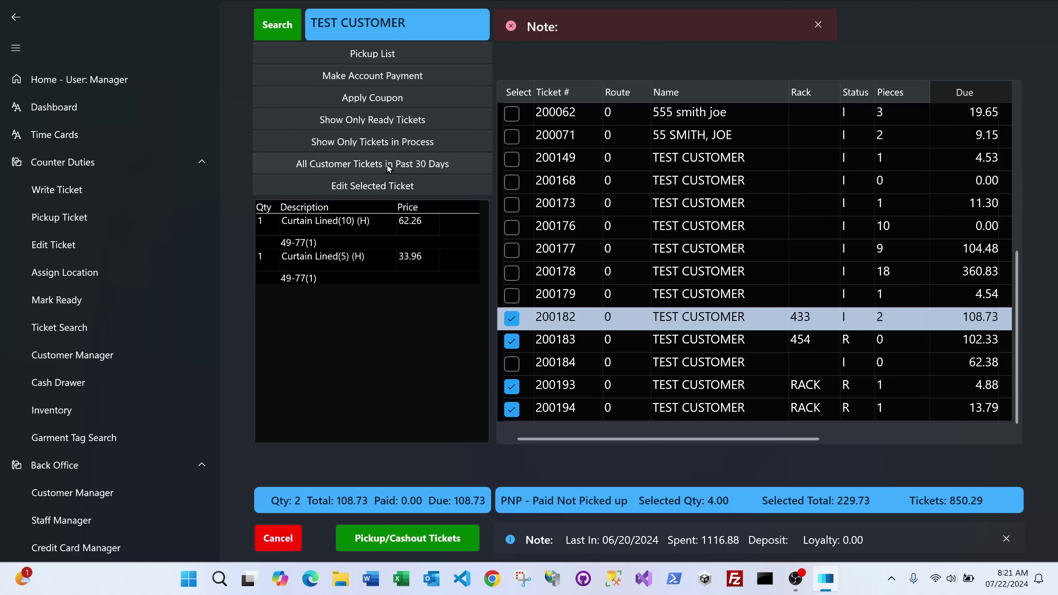
pyautogui.click(388, 167)
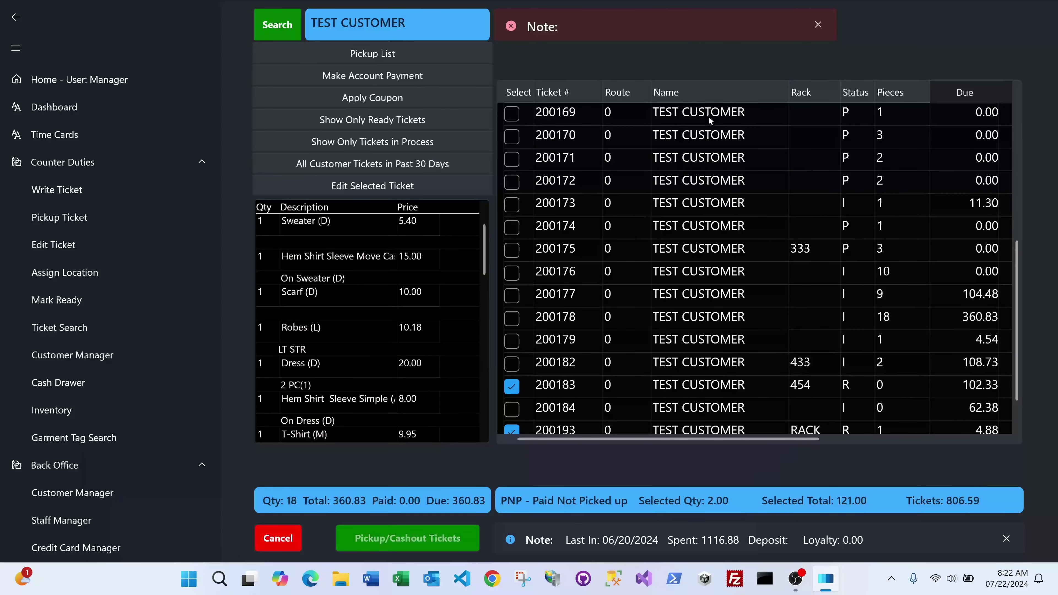
pyautogui.moveTo(665, 439); pyautogui.dragTo(853, 449)
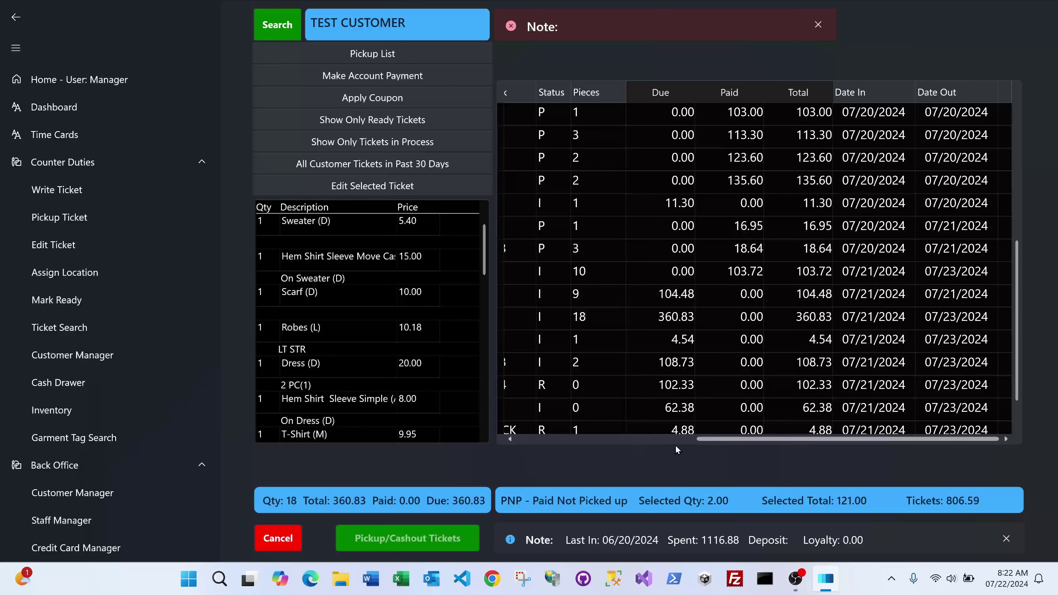
pyautogui.moveTo(705, 440); pyautogui.dragTo(528, 440)
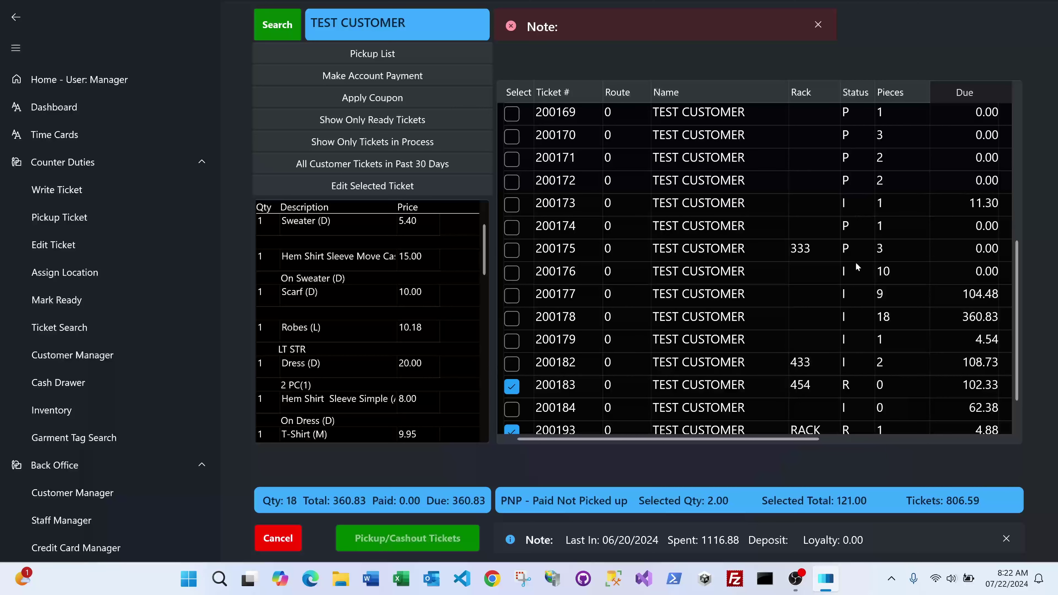
pyautogui.scroll(-1, 856, 262)
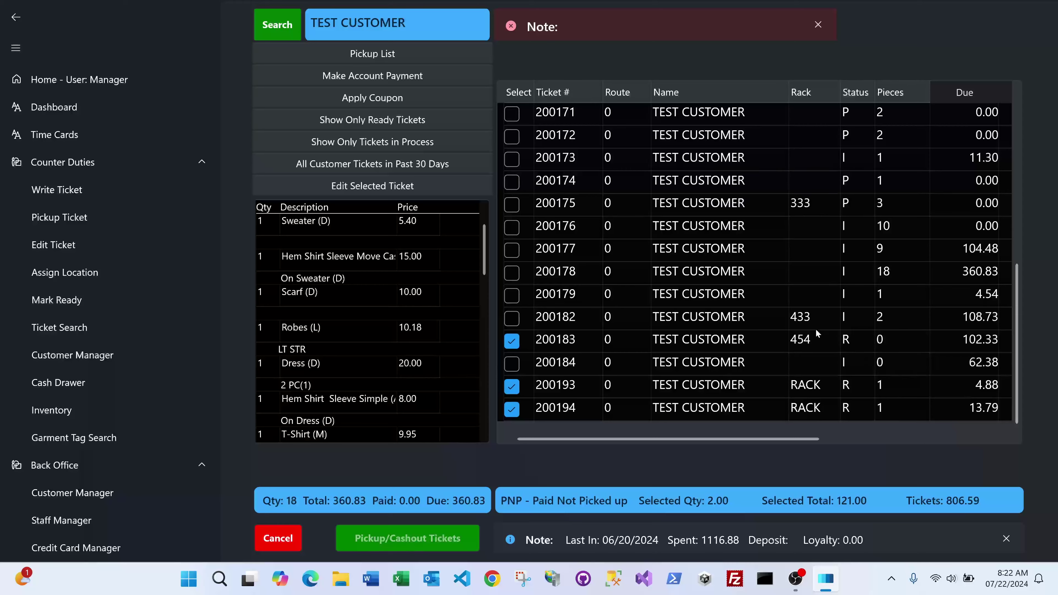
pyautogui.scroll(4, 816, 333)
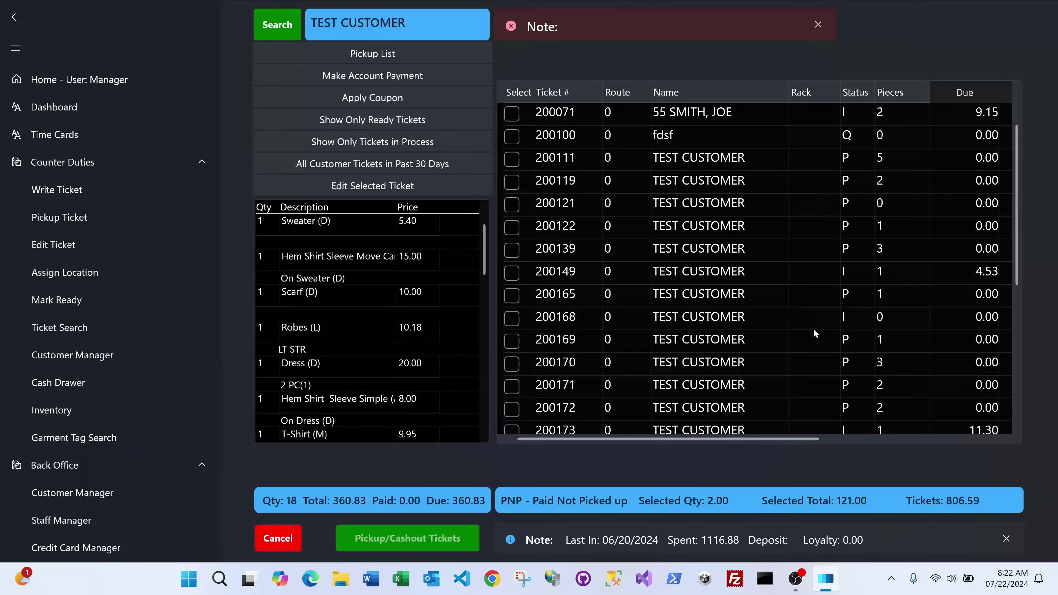
pyautogui.scroll(1, 815, 333)
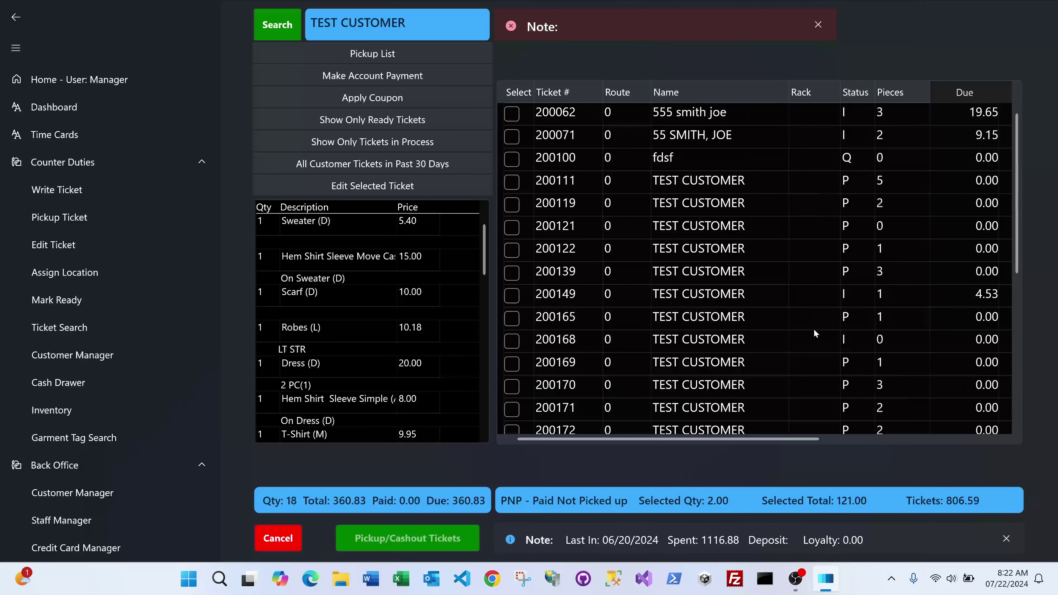
pyautogui.click(816, 163)
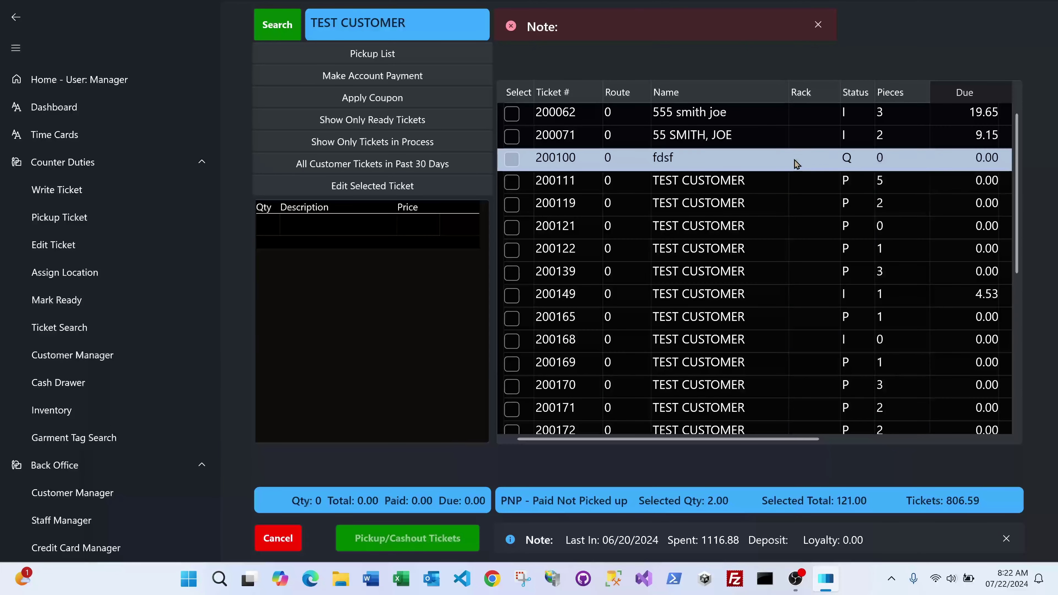
pyautogui.click(386, 120)
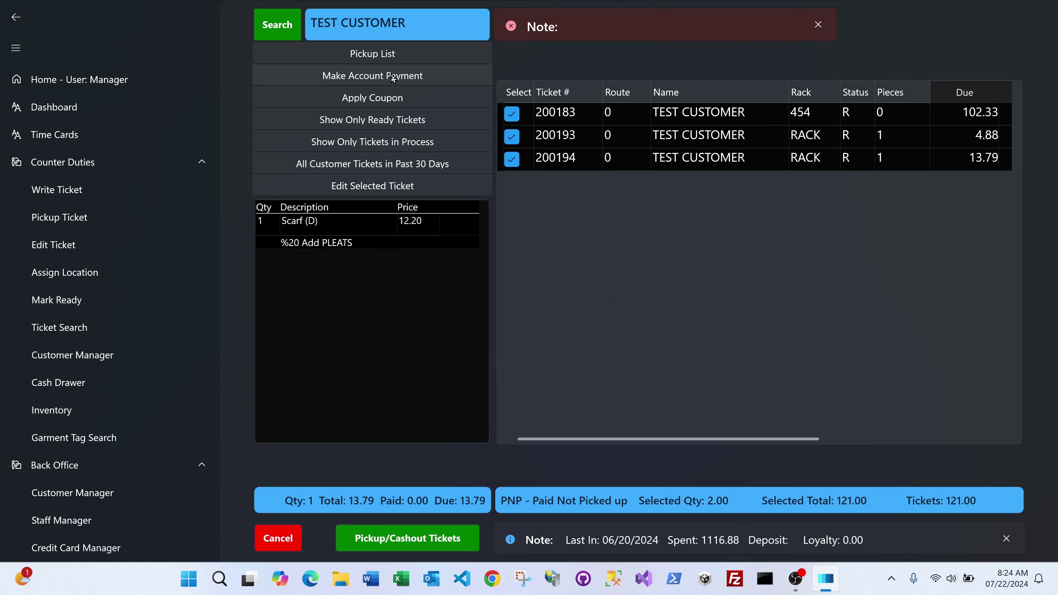
# Step: Open TEST CUSTOMER's account payment screen and show all entries, leaving 16.16 due
pyautogui.click(393, 78)
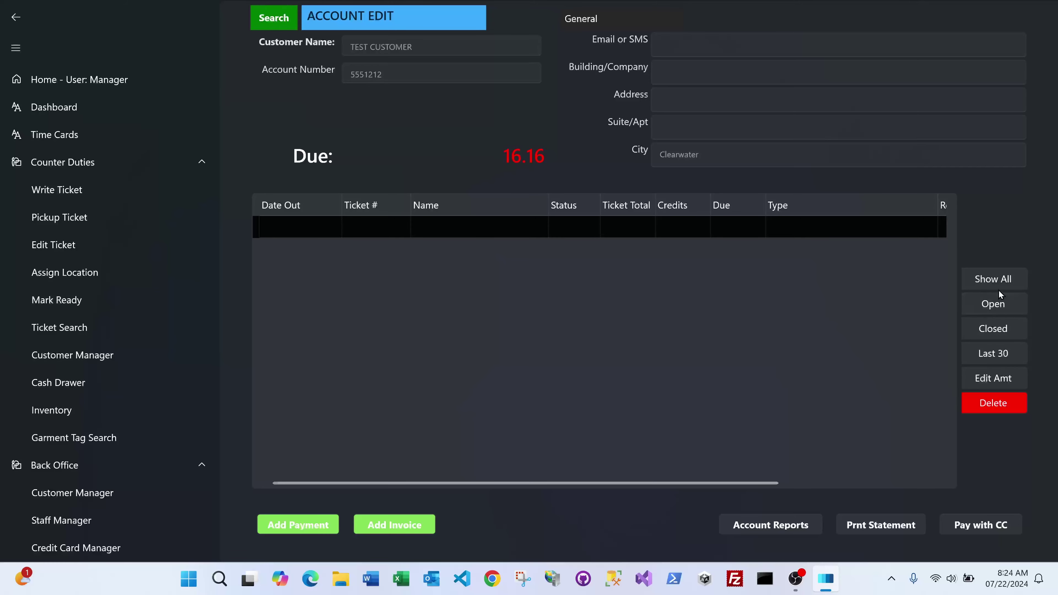
pyautogui.click(997, 278)
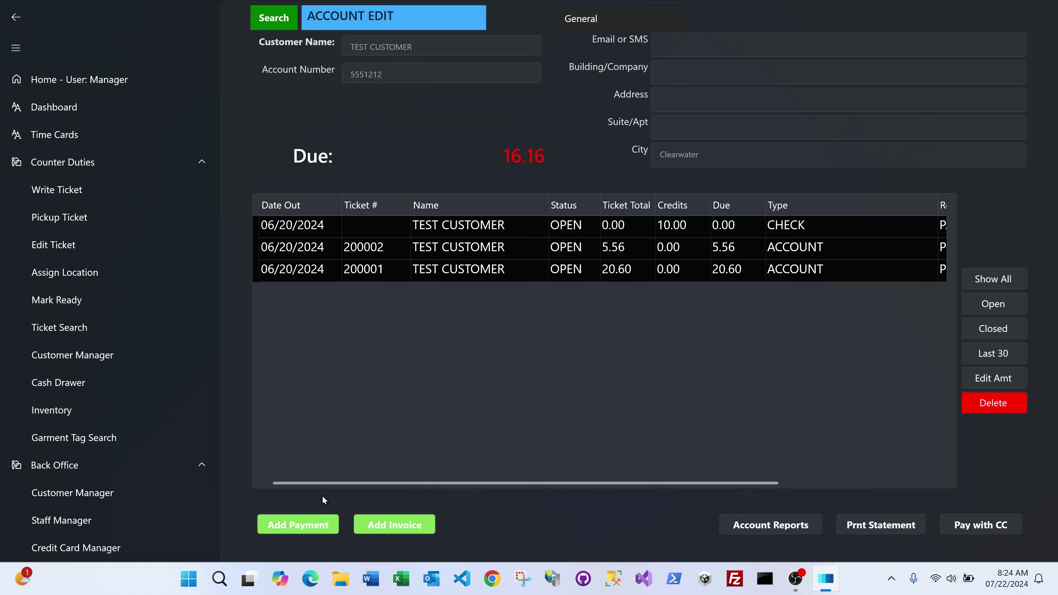
# Step: Back on the pickup list, reselect ticket 200182 so four tickets total 229.73
pyautogui.click(17, 18)
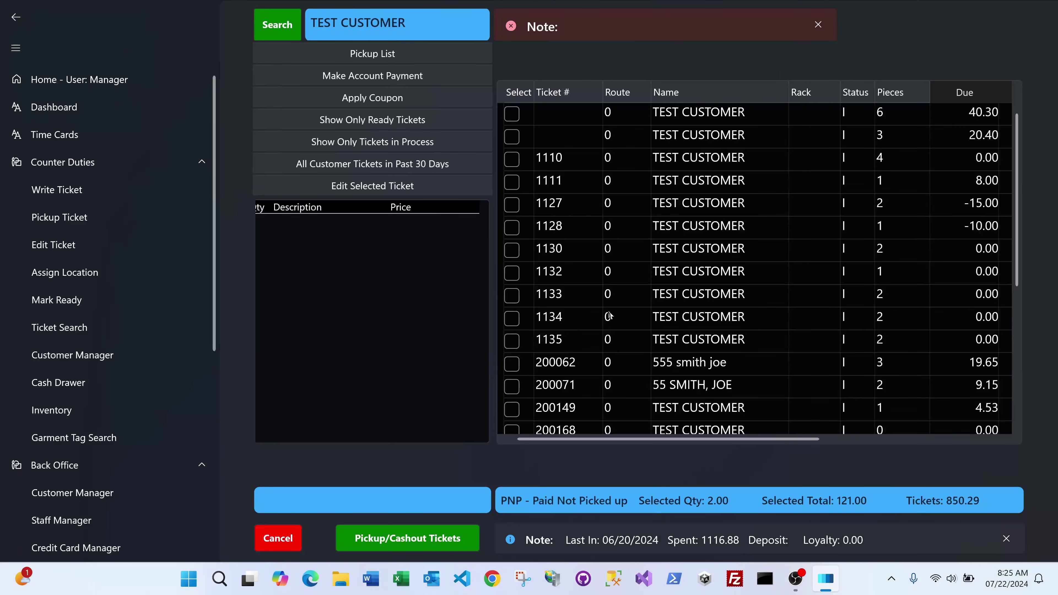
pyautogui.scroll(-3, 609, 315)
pyautogui.scroll(-1, 608, 316)
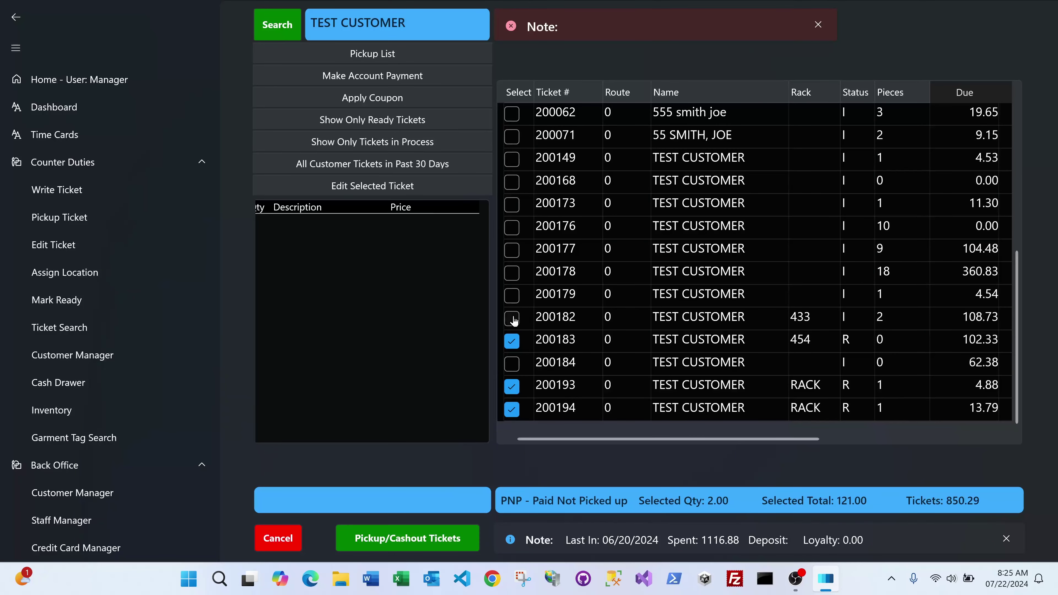
pyautogui.click(555, 317)
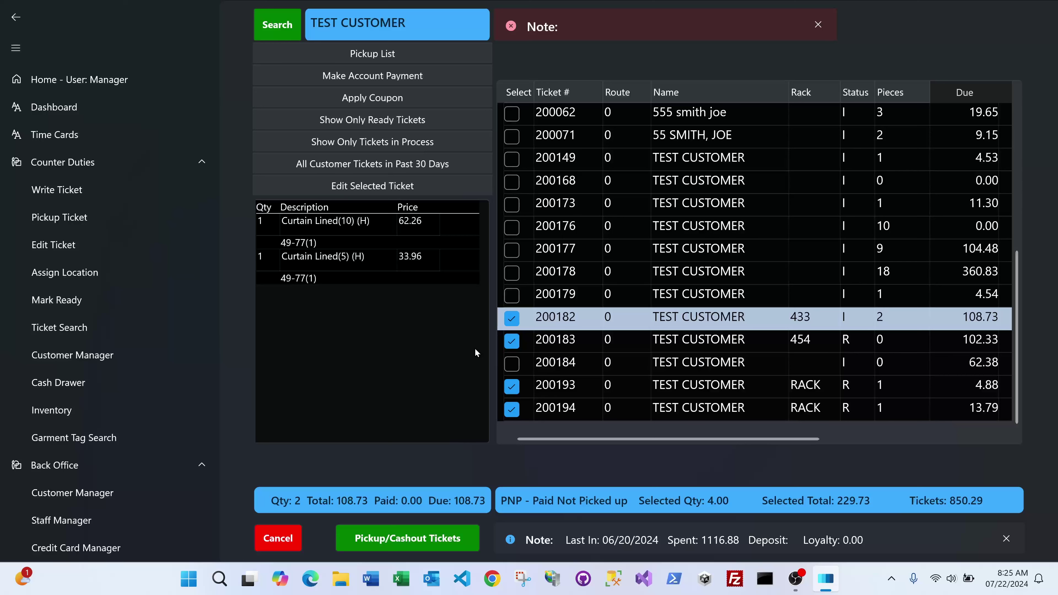
pyautogui.click(513, 319)
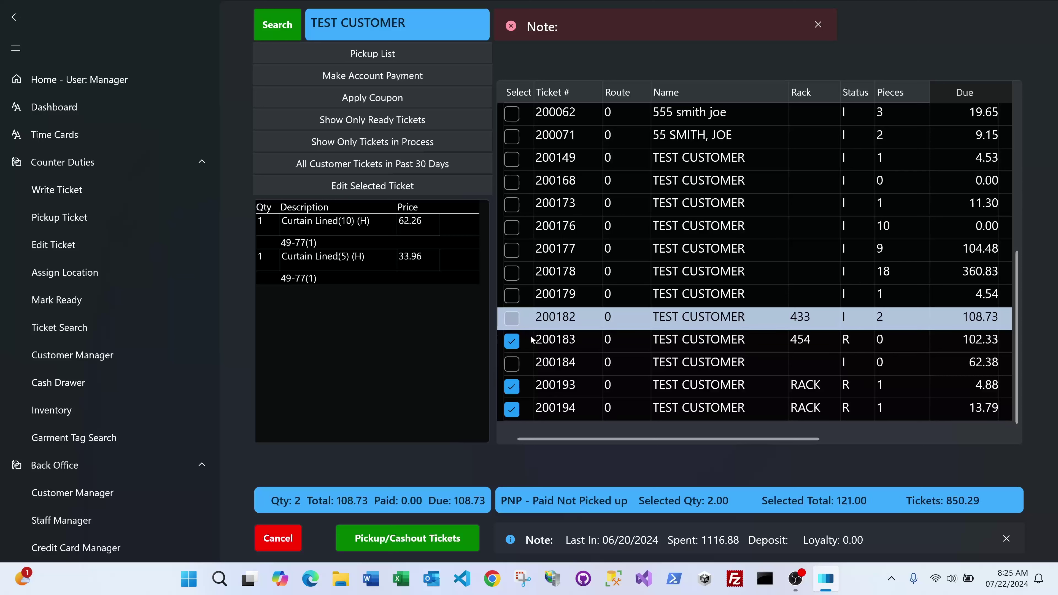
pyautogui.click(516, 324)
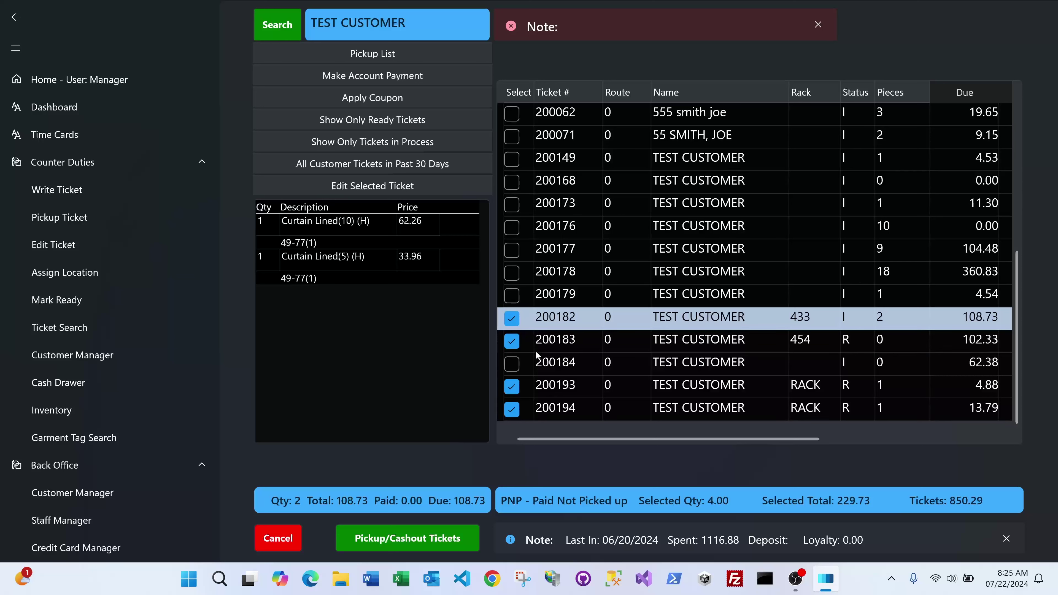
# Step: Start cashout and fill Tendered with the exact 229.73 due, then select that value
pyautogui.click(386, 541)
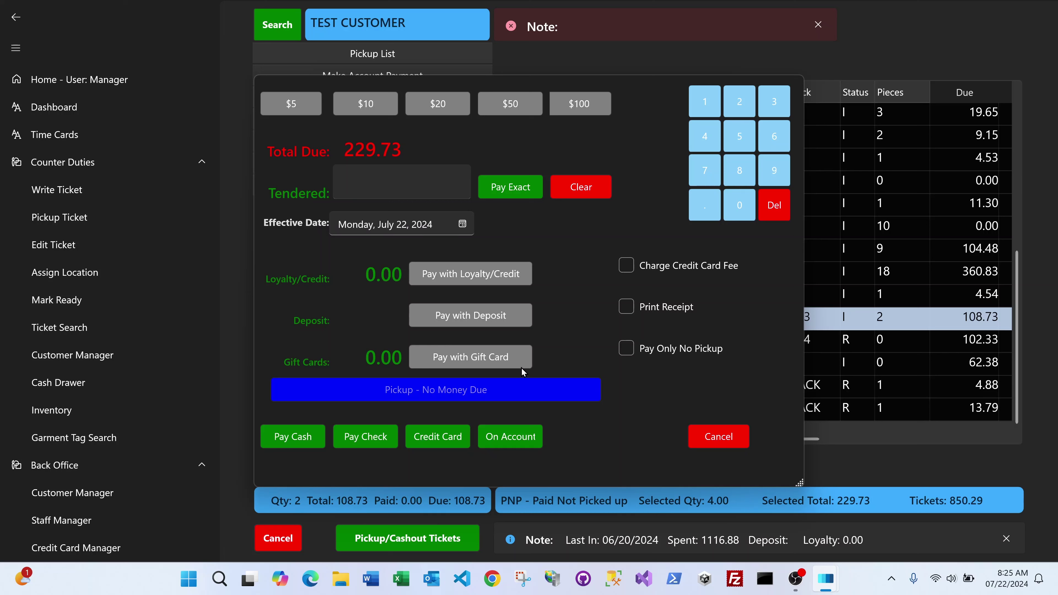
pyautogui.click(386, 183)
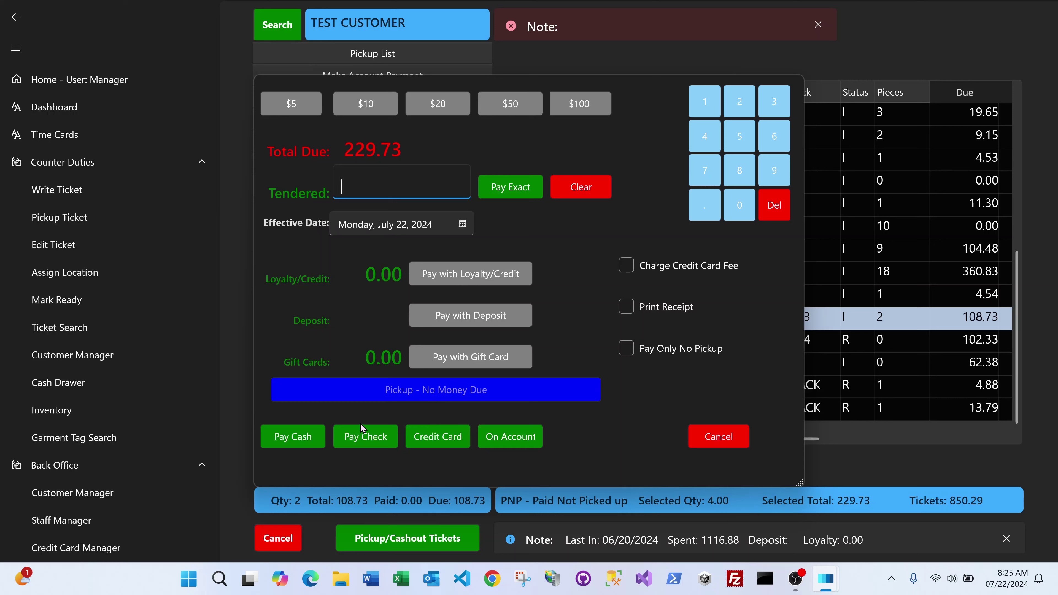
pyautogui.click(503, 190)
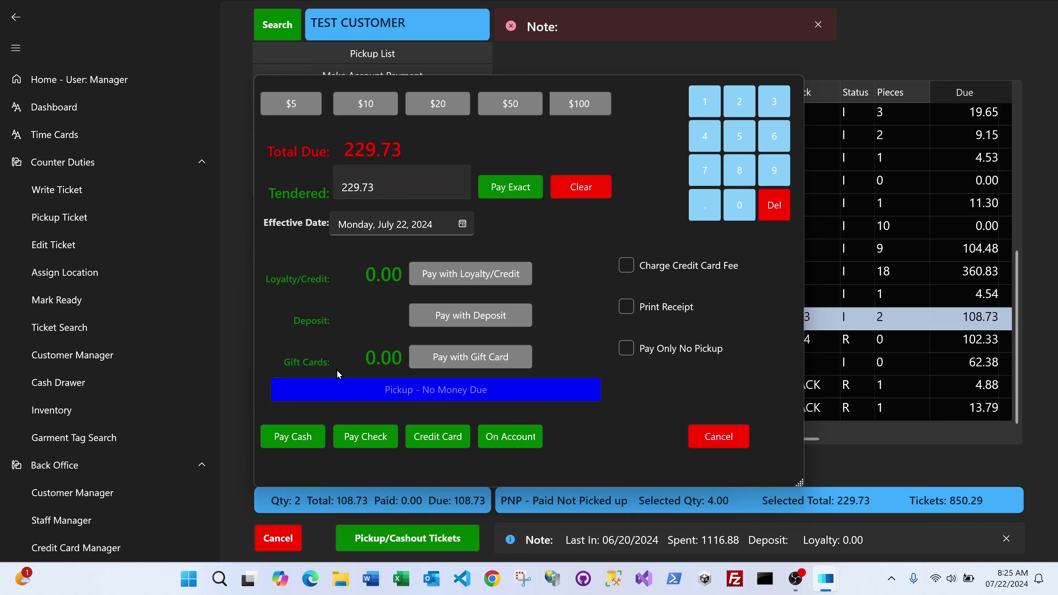
pyautogui.moveTo(407, 178); pyautogui.dragTo(327, 191)
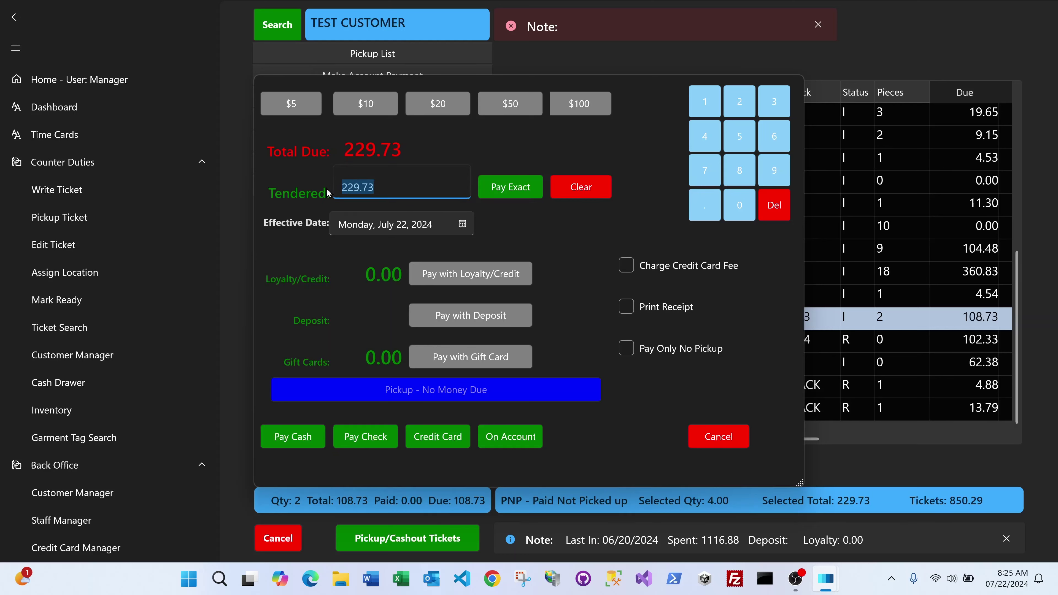
# Step: Enter 300 as the tendered amount and turn on the credit card fee
pyautogui.write('300')
pyautogui.click(628, 273)
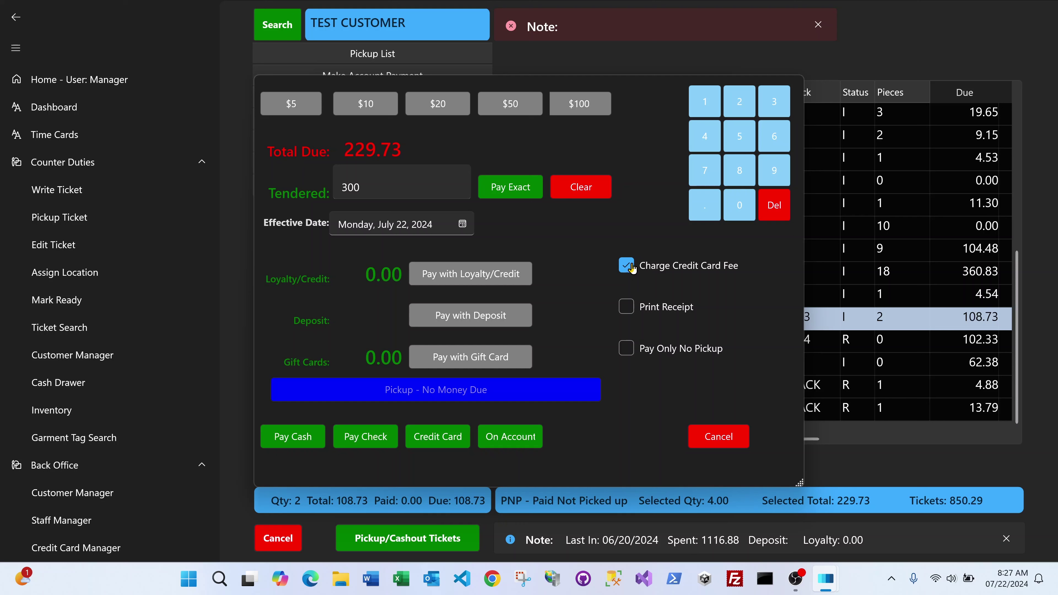
# Step: Clear Charge Credit Card Fee and Pay Only No Pickup so the 300 tender has no extra options
pyautogui.click(631, 269)
pyautogui.click(628, 354)
pyautogui.click(626, 347)
# Step: Take the 300 payment in cash and dismiss the 70.27 change message
pyautogui.click(288, 437)
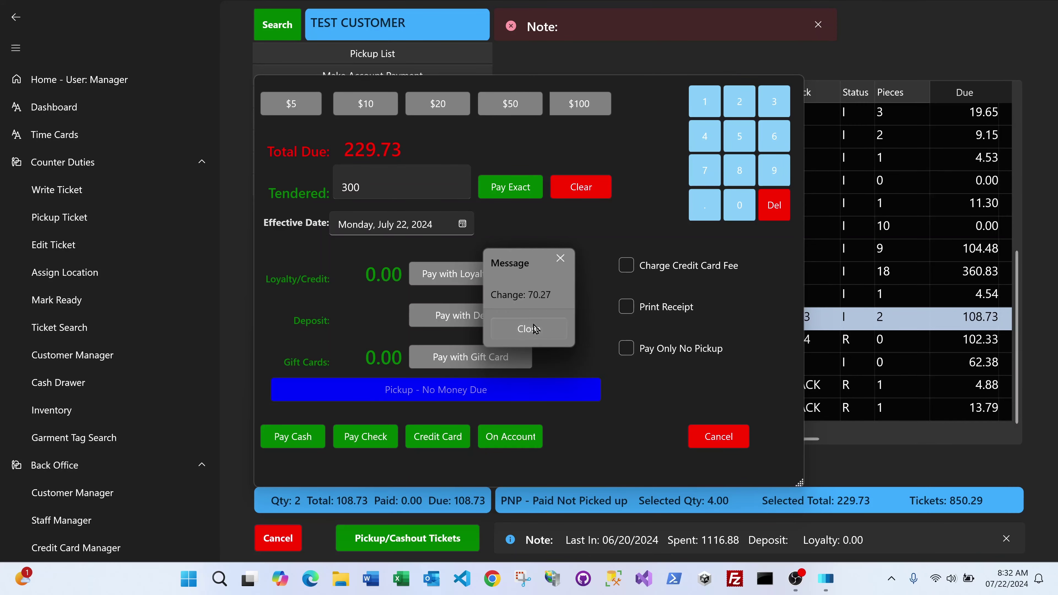
pyautogui.click(535, 328)
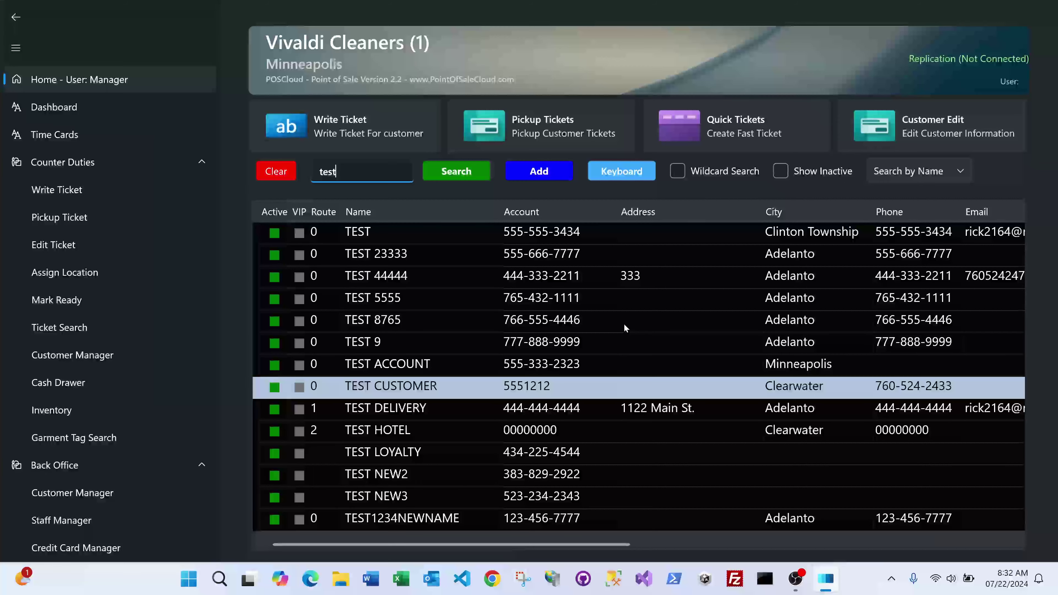
pyautogui.click(554, 124)
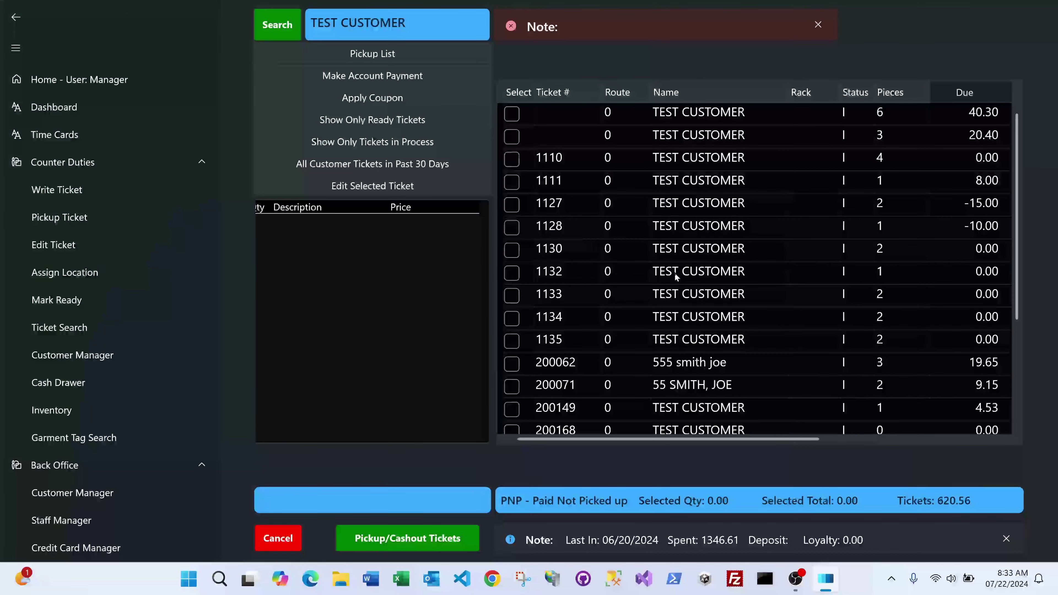
pyautogui.scroll(-3, 677, 269)
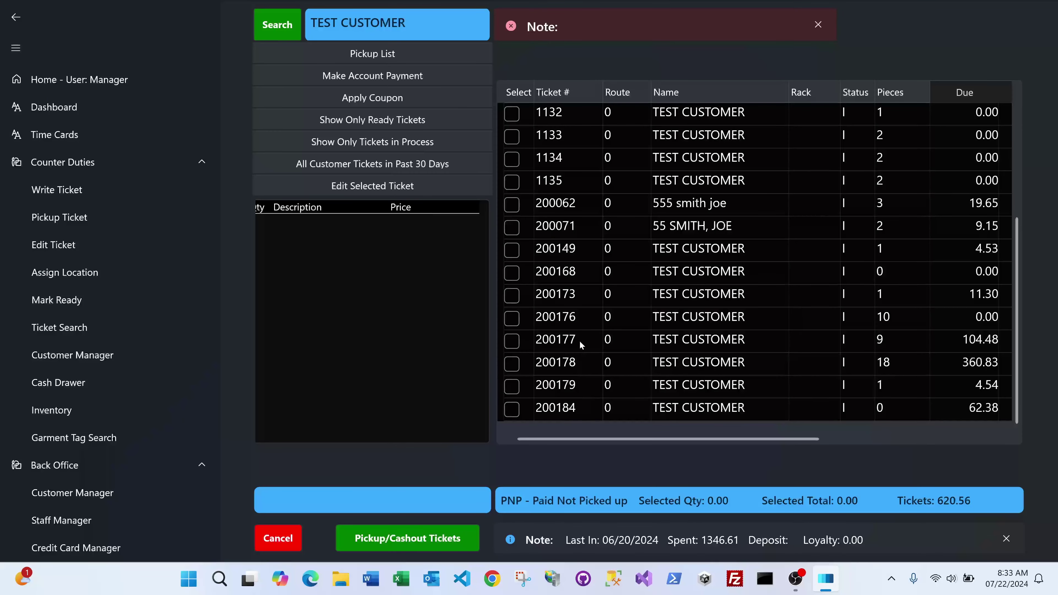
pyautogui.click(15, 17)
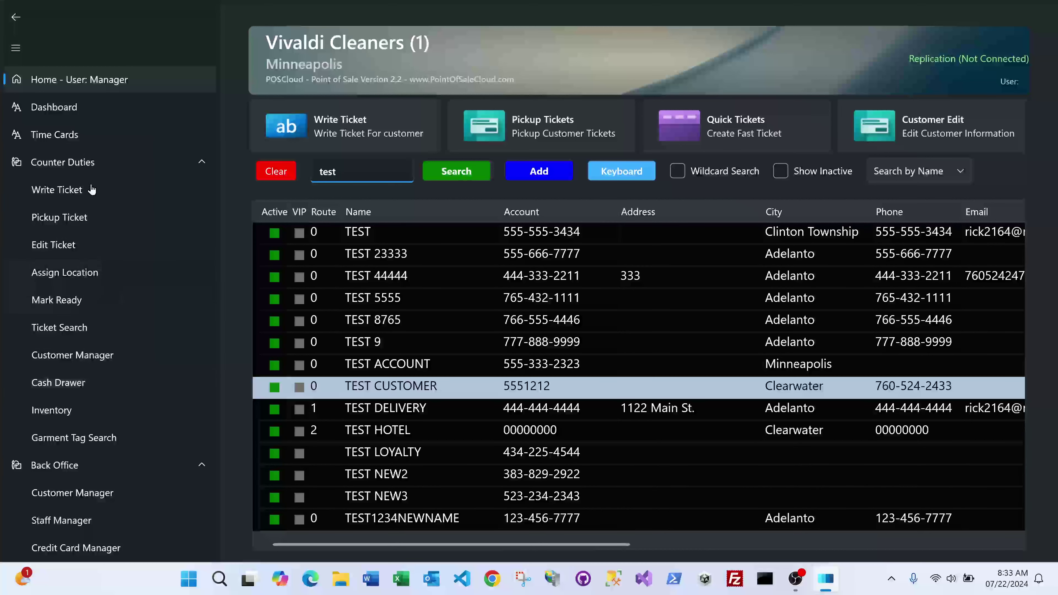
# Step: Open the Cashdrawer Manager from the Dashboard and scroll through drawer 1's July 22, 2024 tickets
pyautogui.click(87, 110)
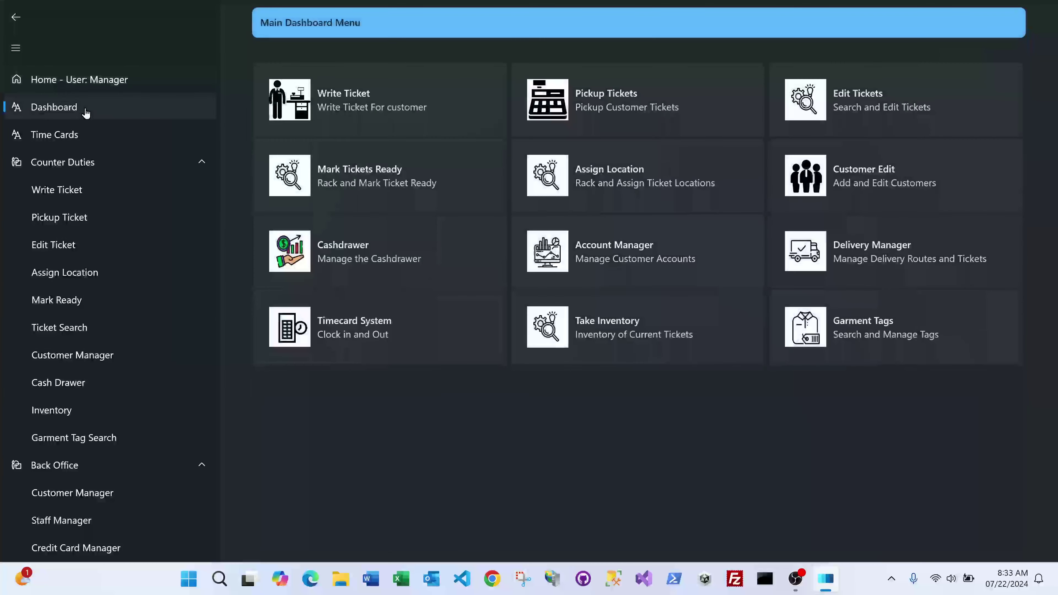
pyautogui.click(359, 256)
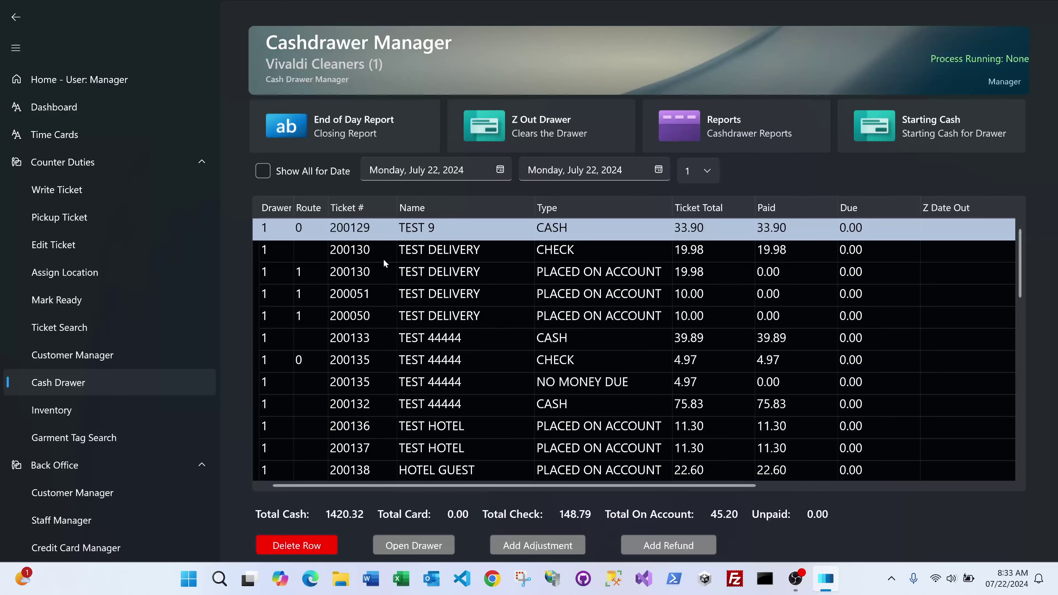
pyautogui.scroll(-4, 541, 315)
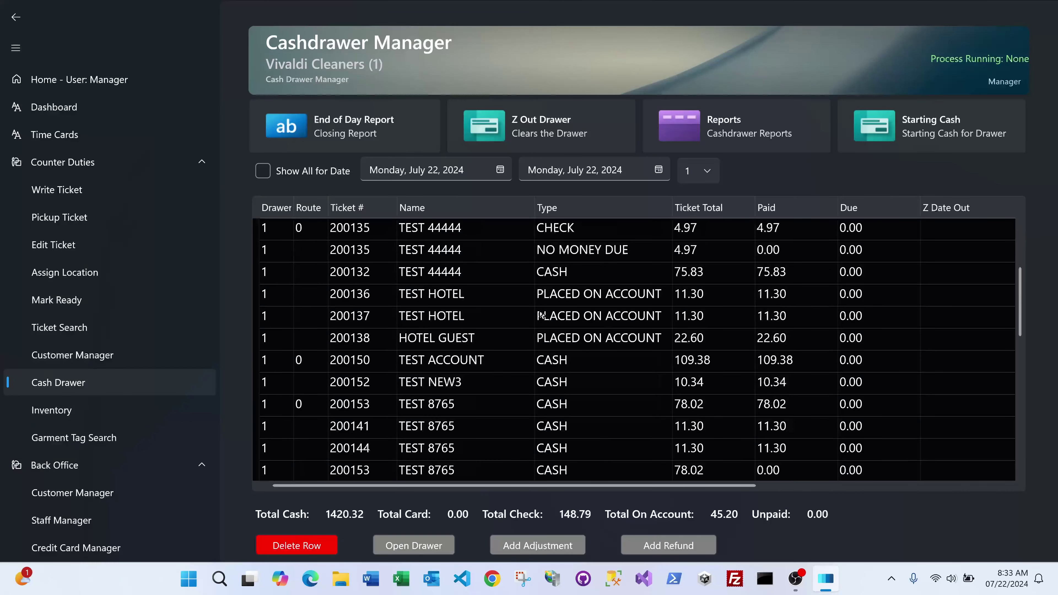
pyautogui.scroll(3, 541, 315)
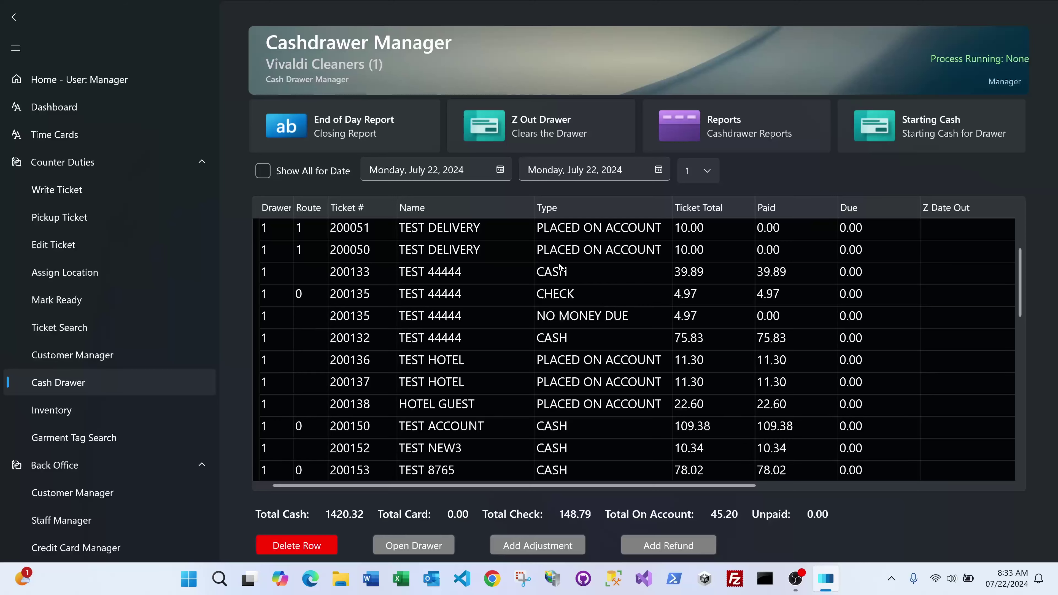
pyautogui.scroll(1, 592, 320)
pyautogui.scroll(-2, 591, 320)
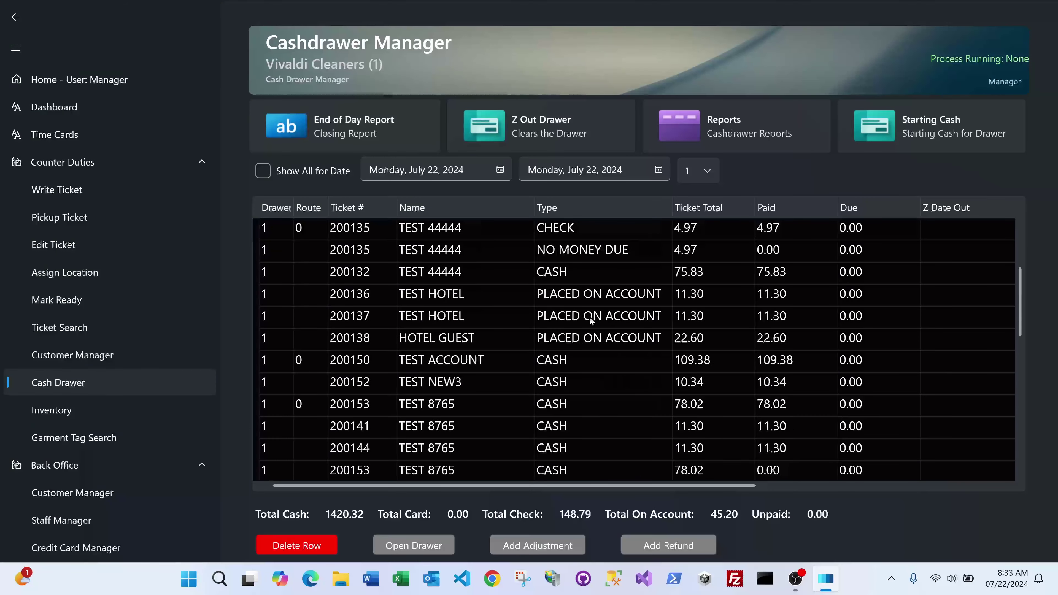
pyautogui.scroll(-3, 591, 320)
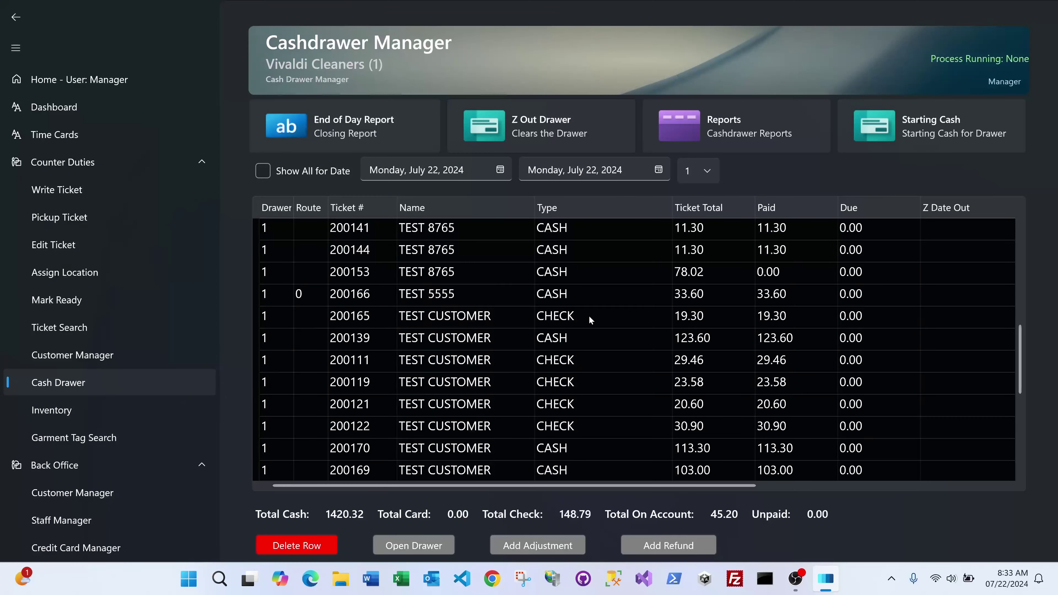
pyautogui.scroll(-3, 589, 316)
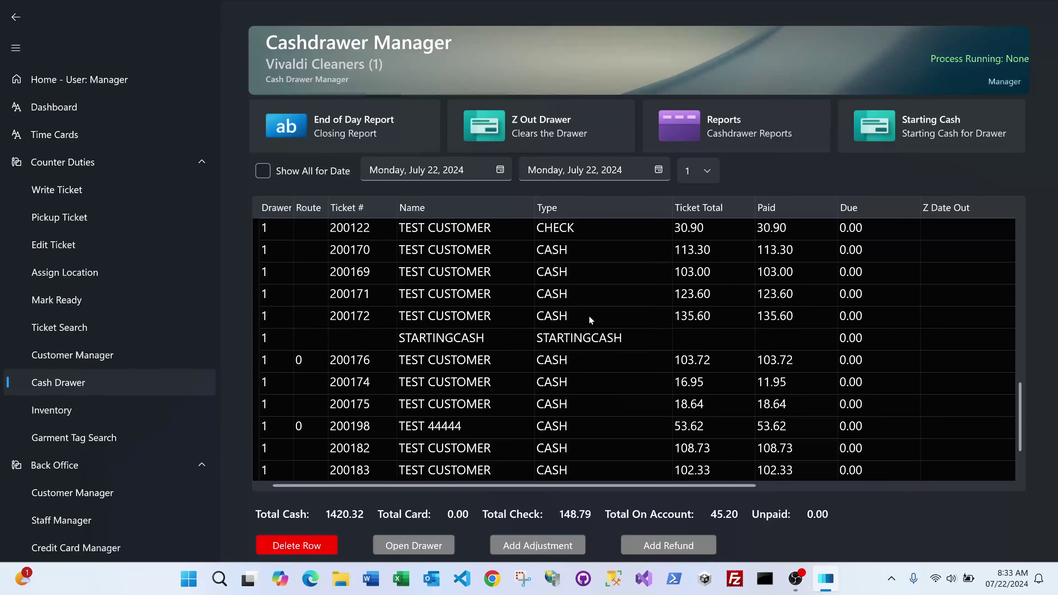
pyautogui.scroll(-1, 589, 316)
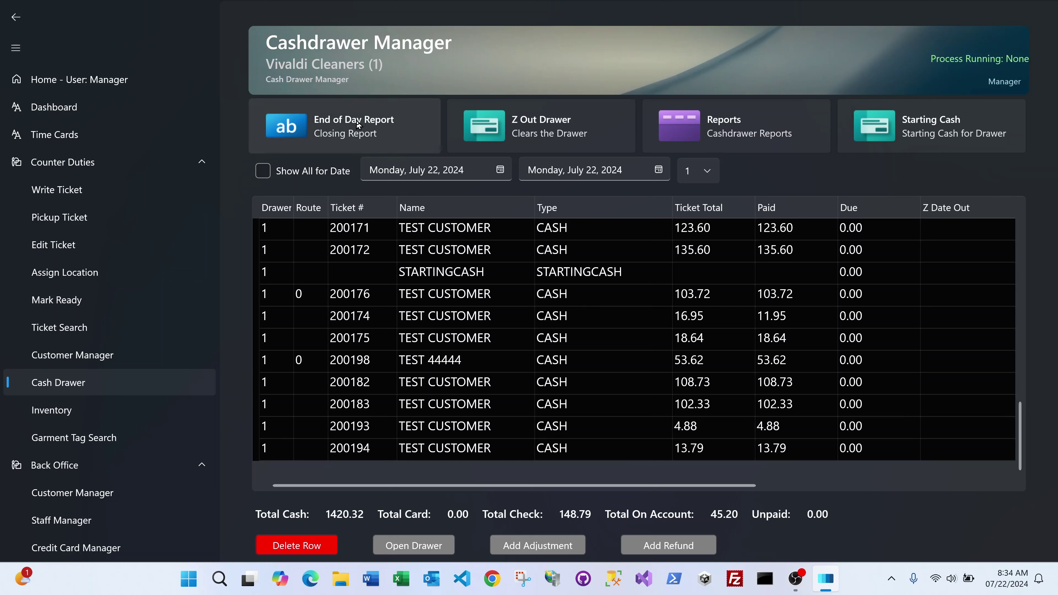
pyautogui.click(369, 408)
pyautogui.click(371, 429)
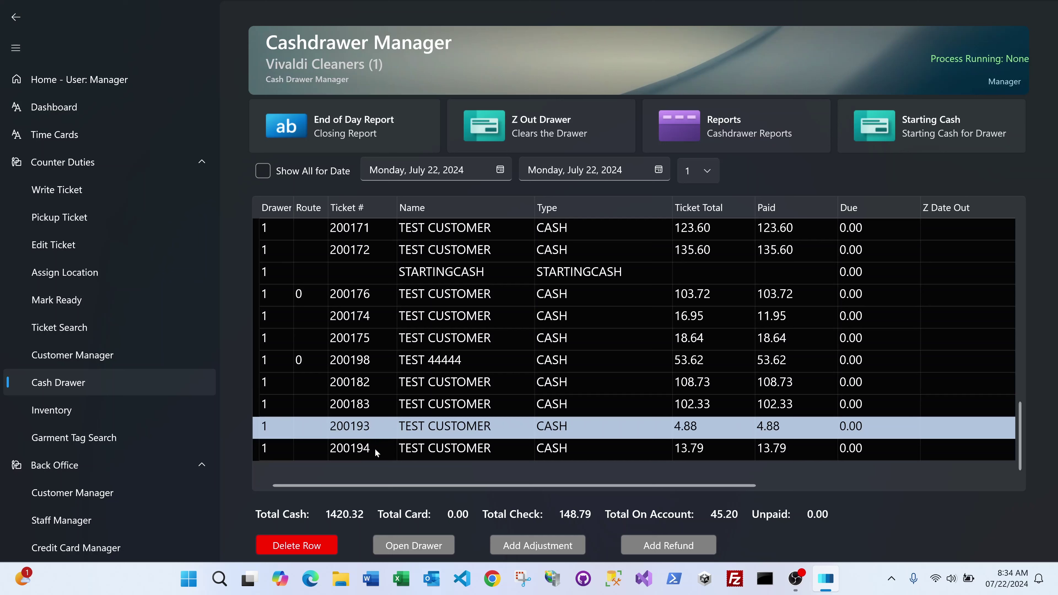
pyautogui.click(375, 445)
pyautogui.click(376, 427)
pyautogui.click(376, 408)
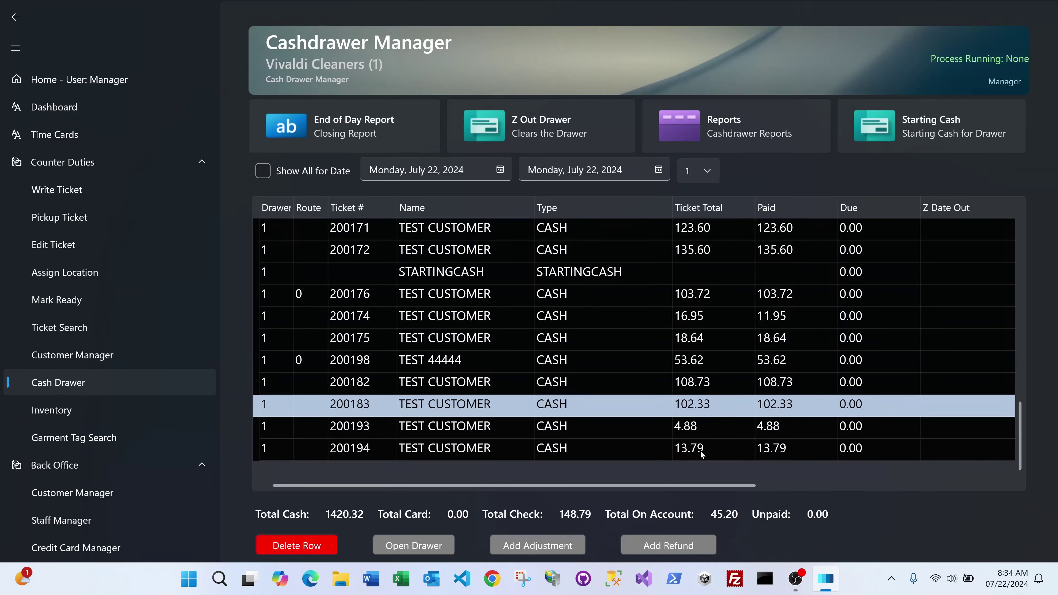
pyautogui.click(622, 383)
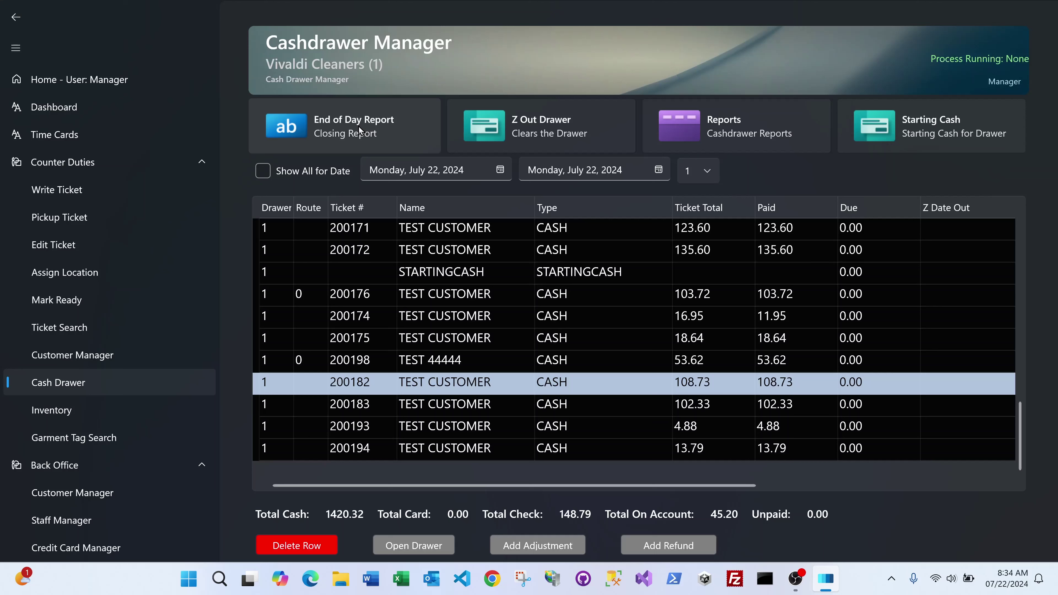
pyautogui.click(359, 126)
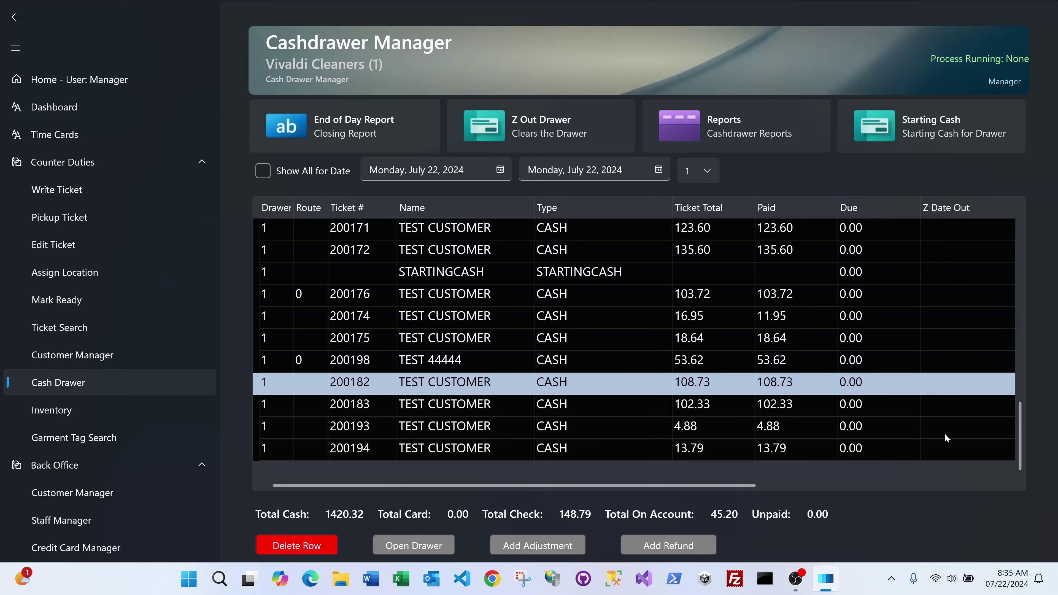
pyautogui.scroll(4, 608, 273)
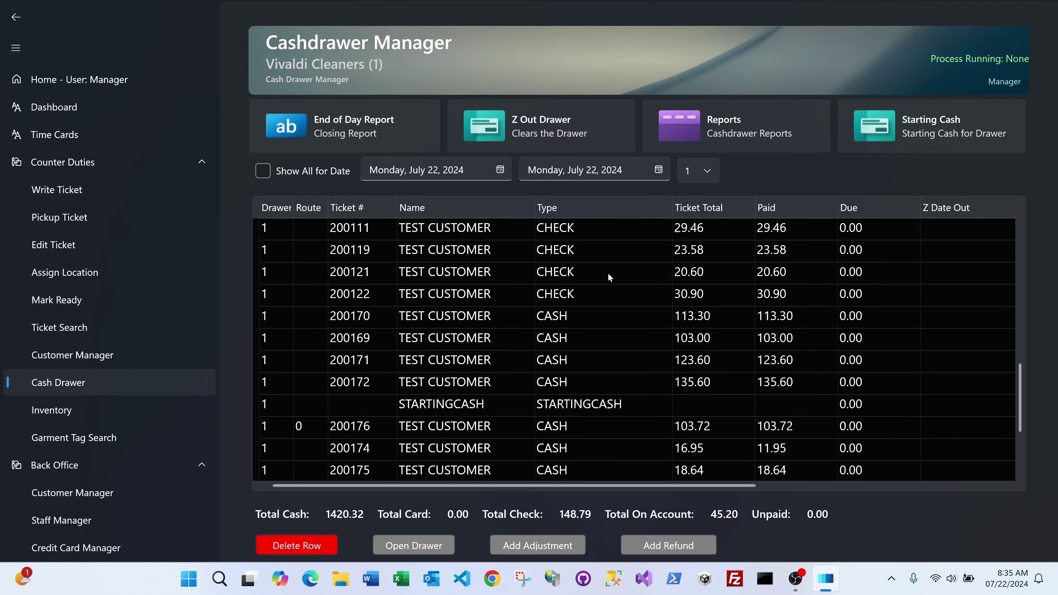
pyautogui.moveTo(644, 488); pyautogui.dragTo(544, 484)
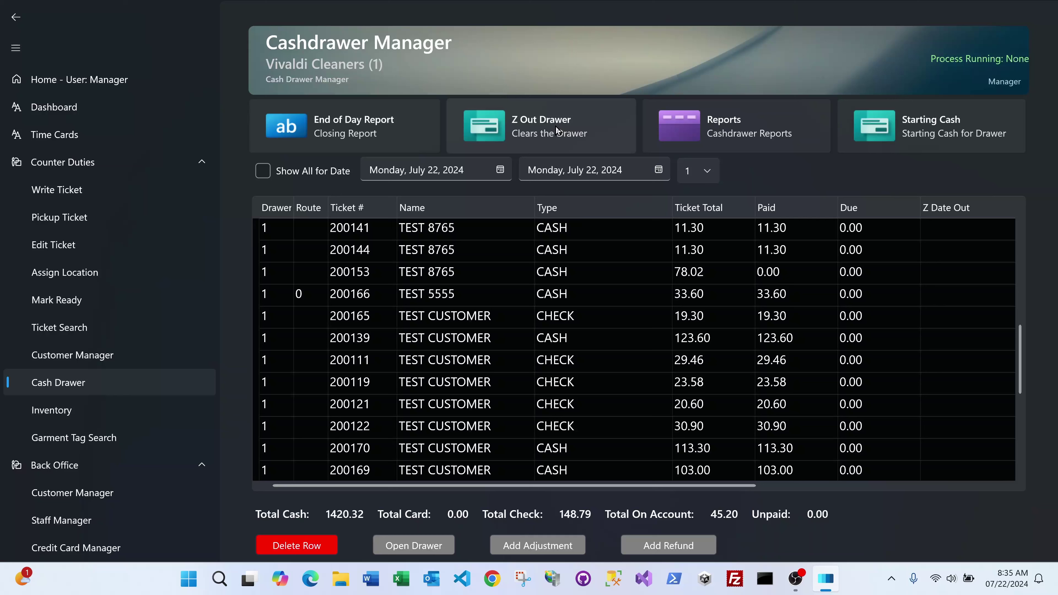
# Step: Z out drawer 1 and show all the date's tickets, totalling 229.73 cash
pyautogui.click(534, 131)
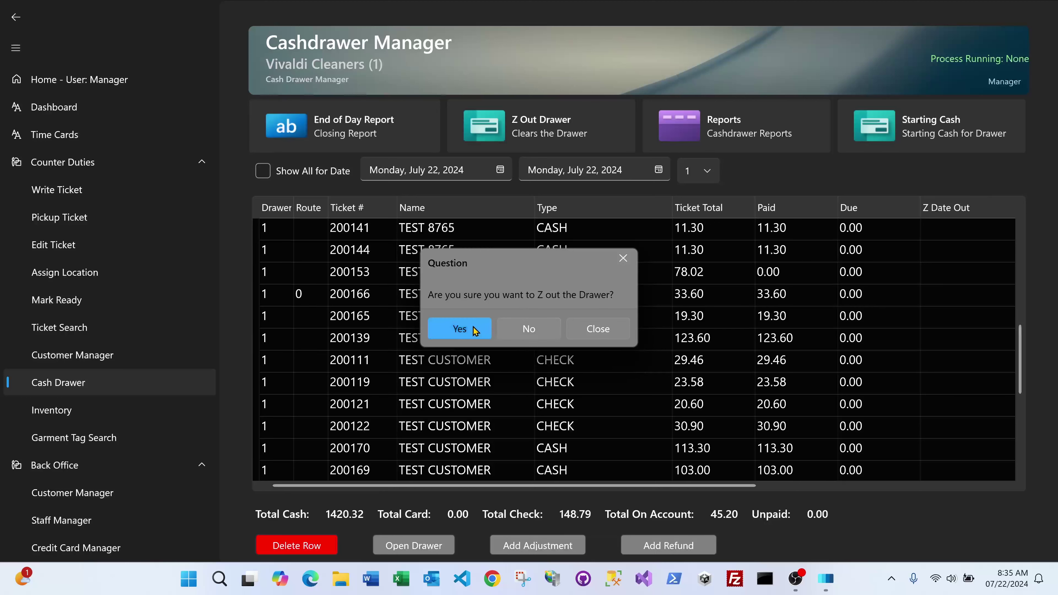
pyautogui.click(473, 329)
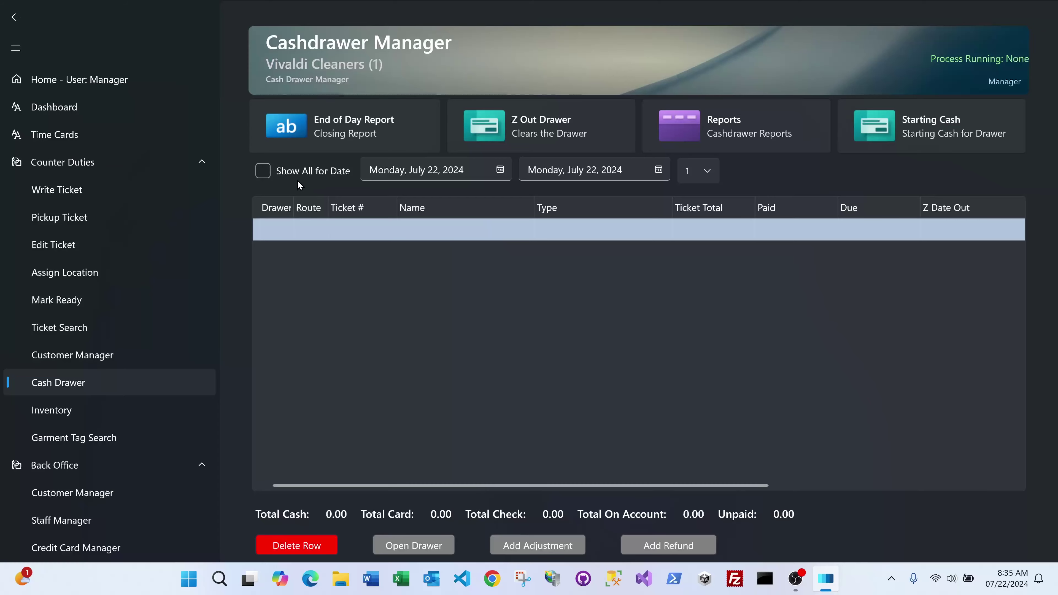
pyautogui.click(265, 174)
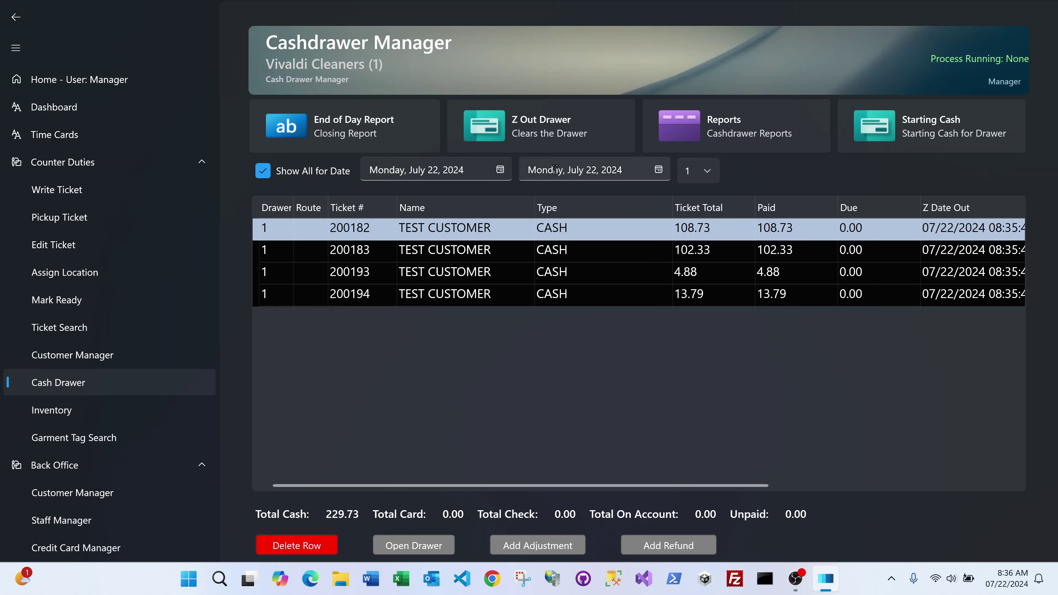
# Step: Set the start date to July 21, 2024 and view drawer 2, which has no tickets
pyautogui.click(500, 170)
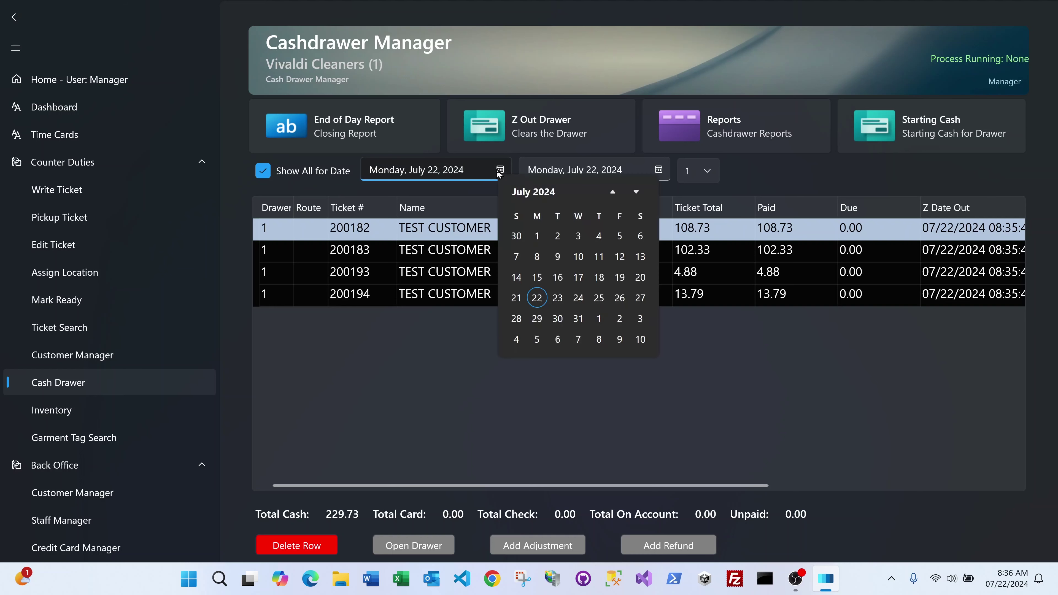
pyautogui.click(516, 297)
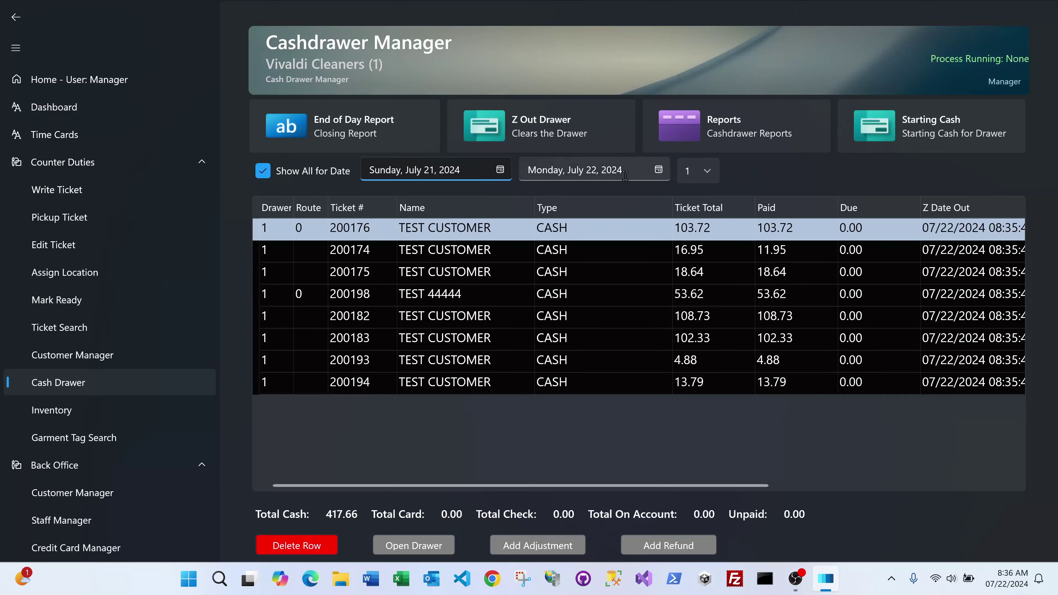
pyautogui.click(707, 178)
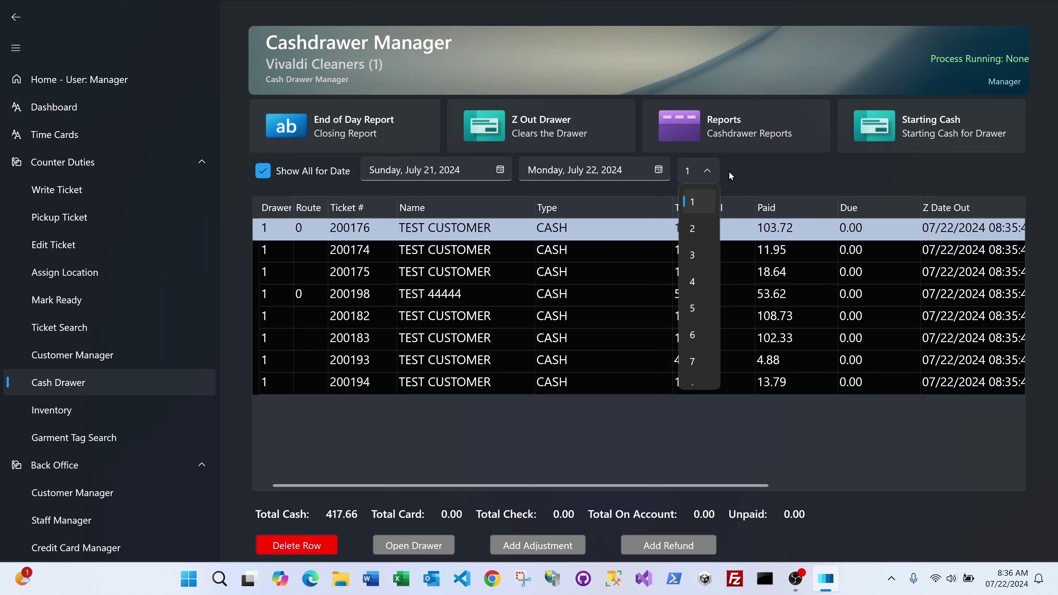
pyautogui.click(698, 230)
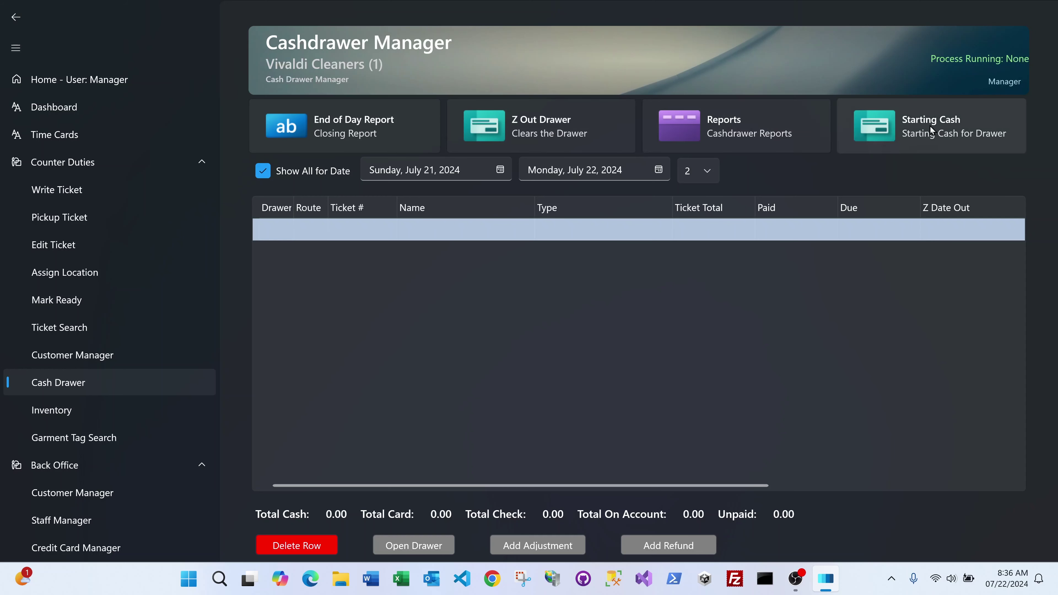
# Step: Untick Show All for Date, save 10 as today's starting cash, and view drawer 1
pyautogui.click(263, 171)
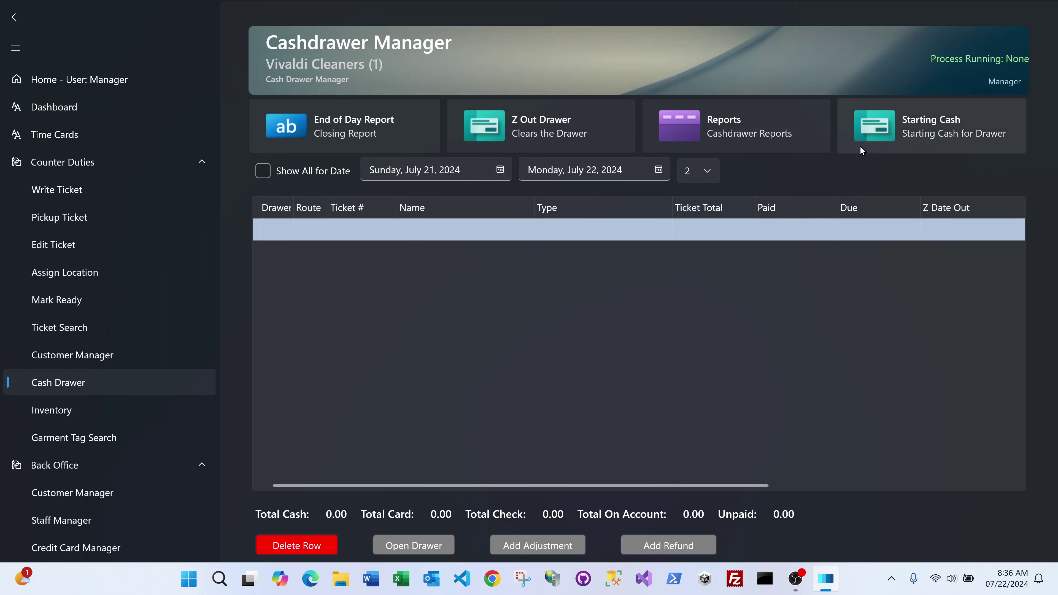
pyautogui.click(936, 134)
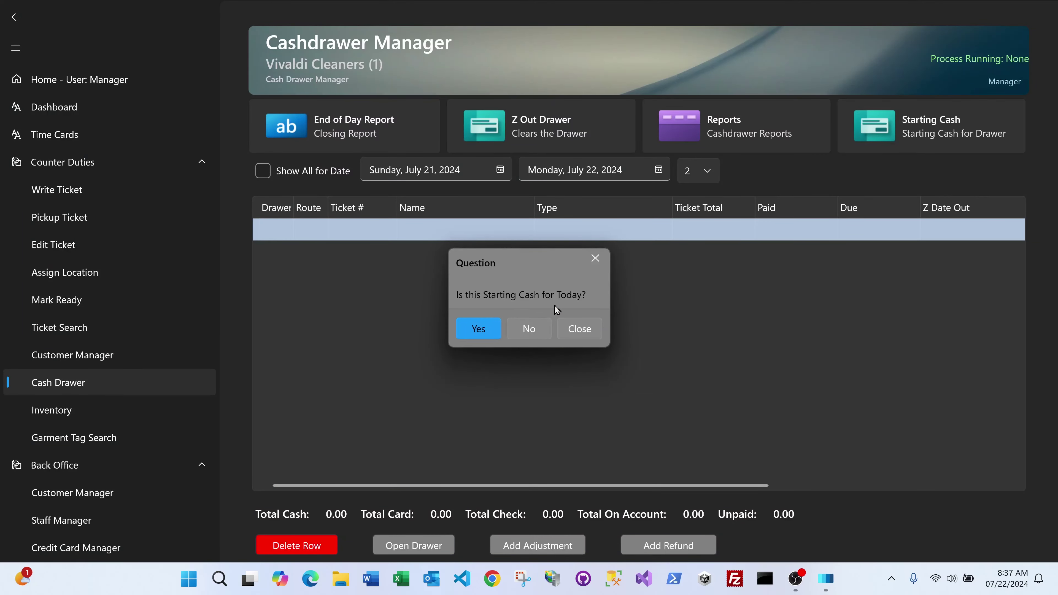
pyautogui.click(528, 328)
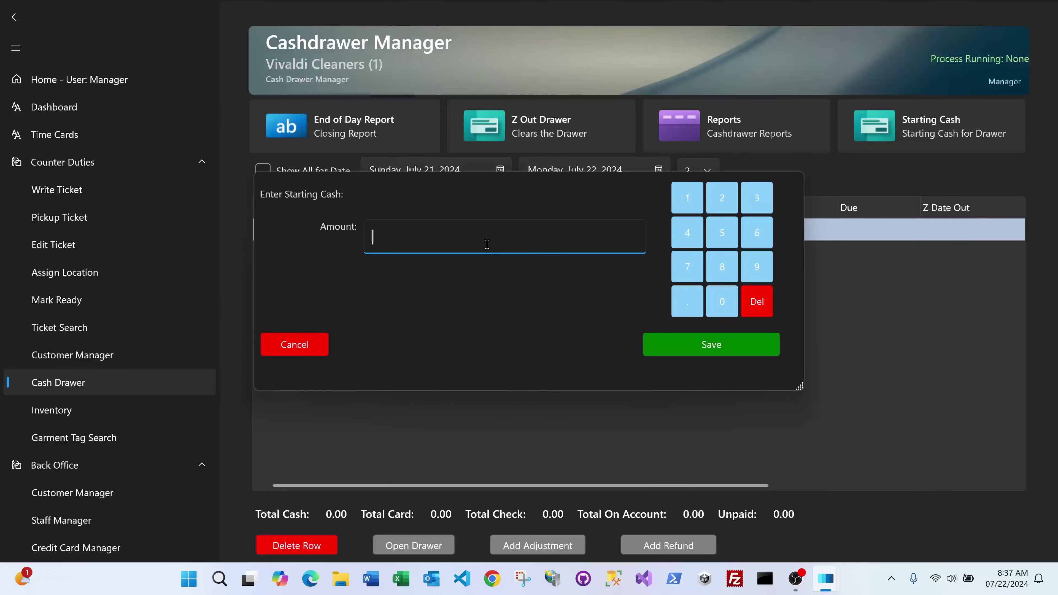
pyautogui.write('10')
pyautogui.click(728, 344)
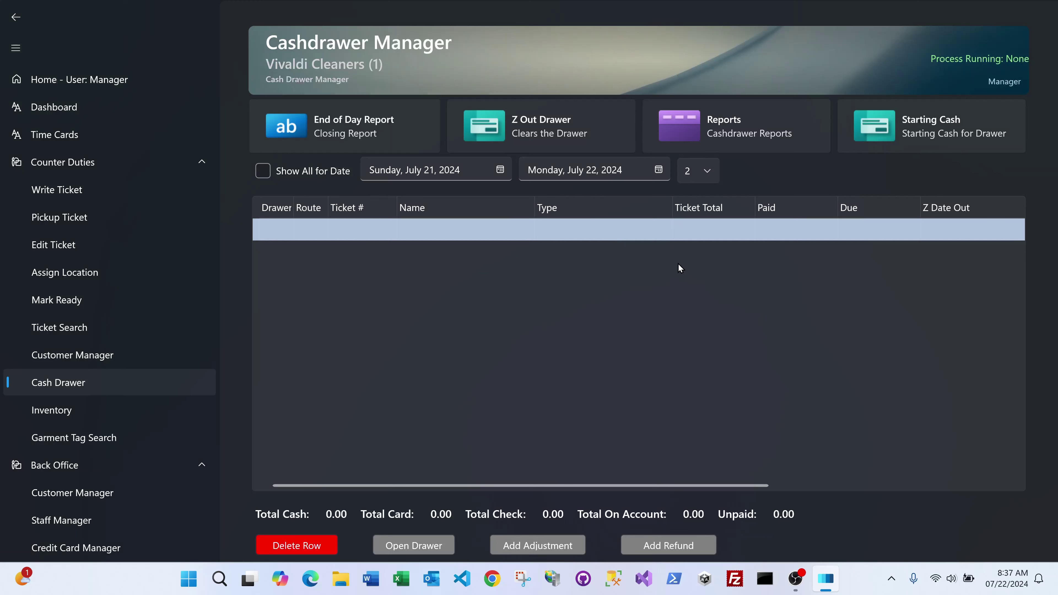
pyautogui.click(708, 170)
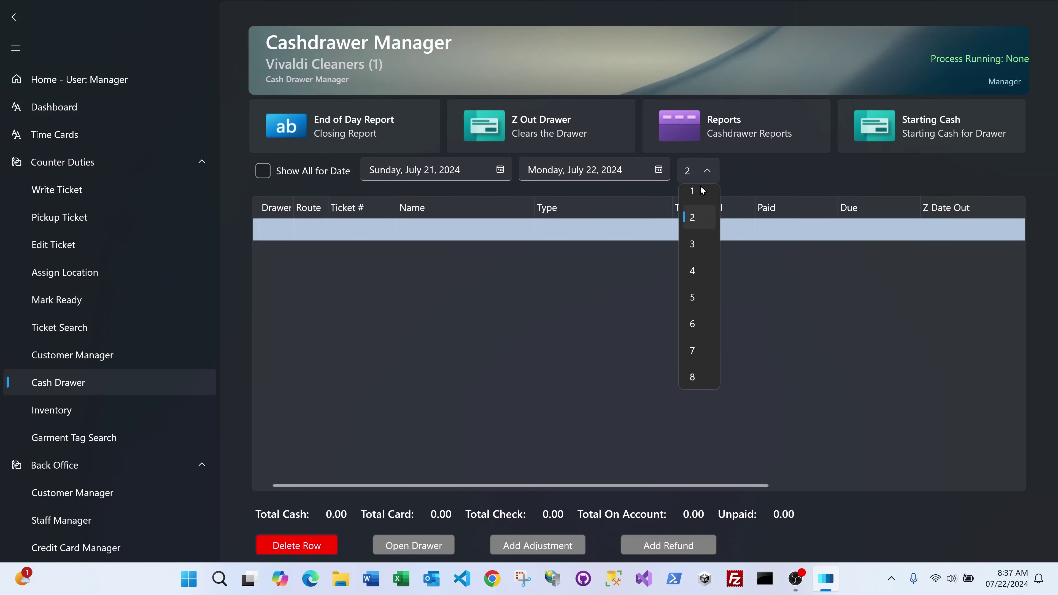
pyautogui.click(700, 191)
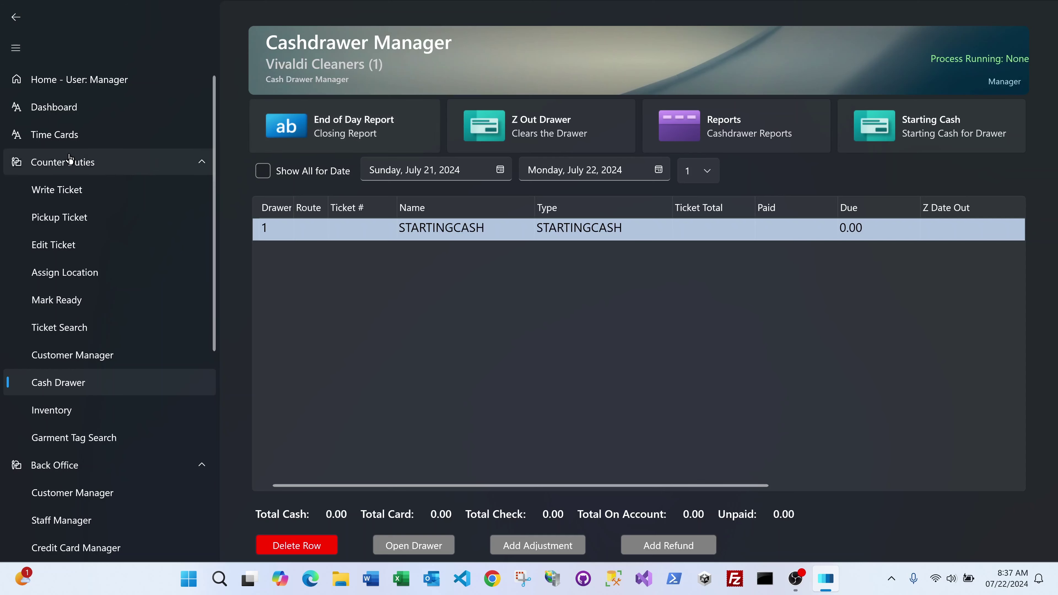
# Step: Return via the Dashboard to the Home customer list, then minimize POSCloud to the desktop
pyautogui.click(16, 24)
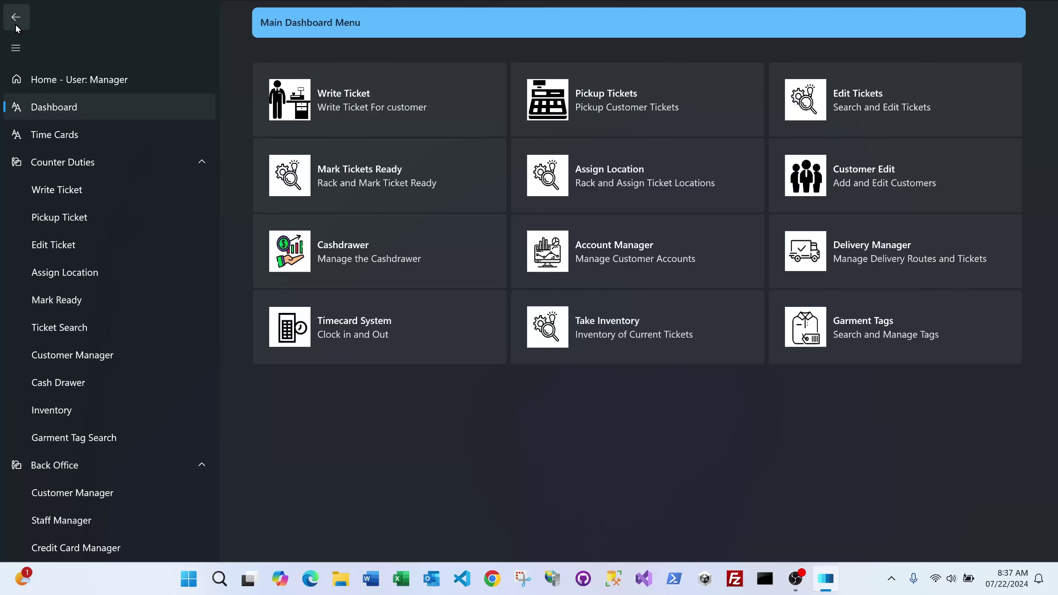
pyautogui.click(16, 26)
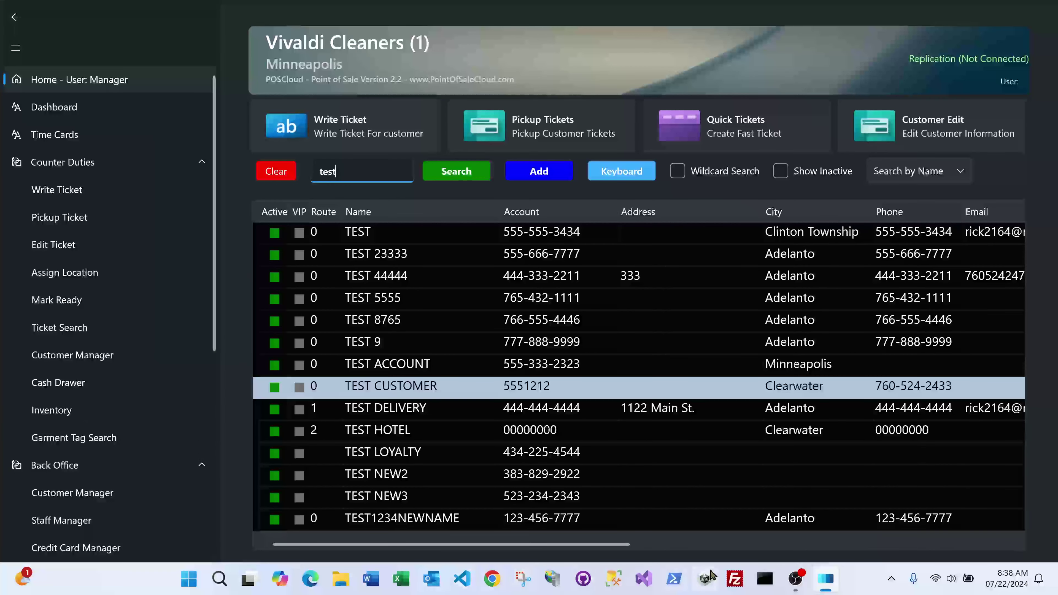
pyautogui.click(827, 582)
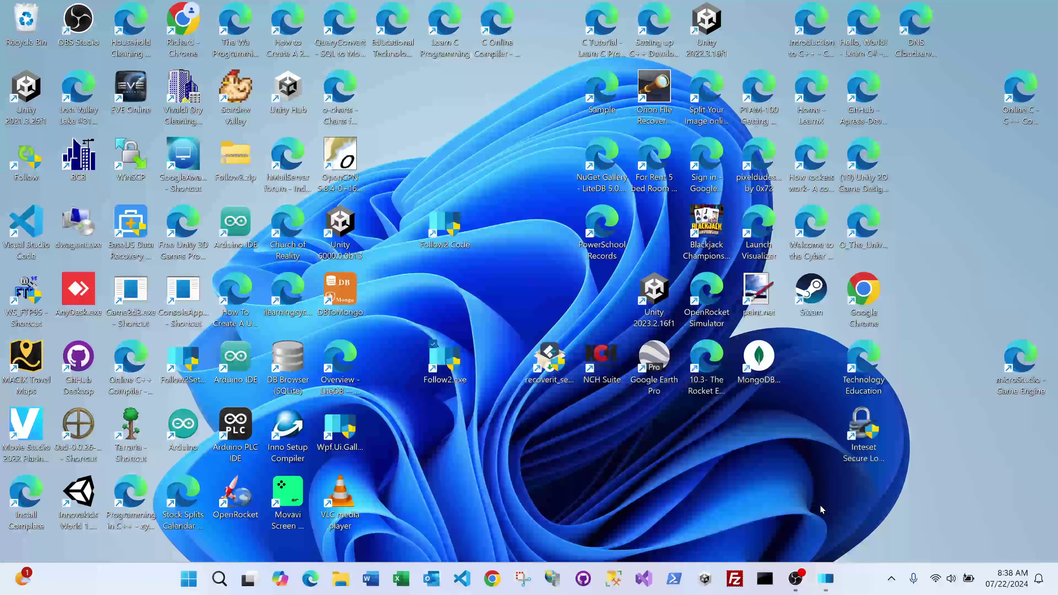